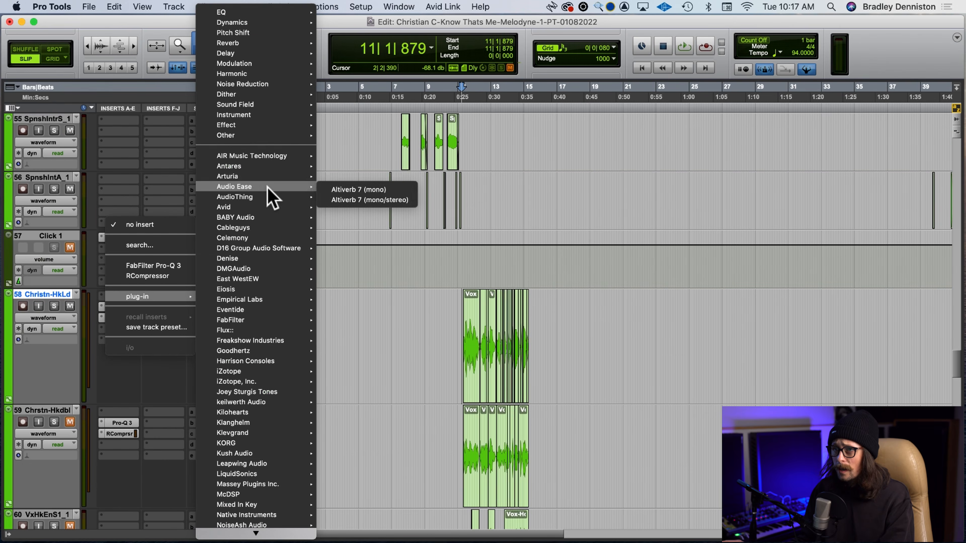
Insert Auto-Tune Pro (mono) ahead of the EQ on hook lead track 58 and switch the plug-in to Graph mode
mouse_move(281, 167)
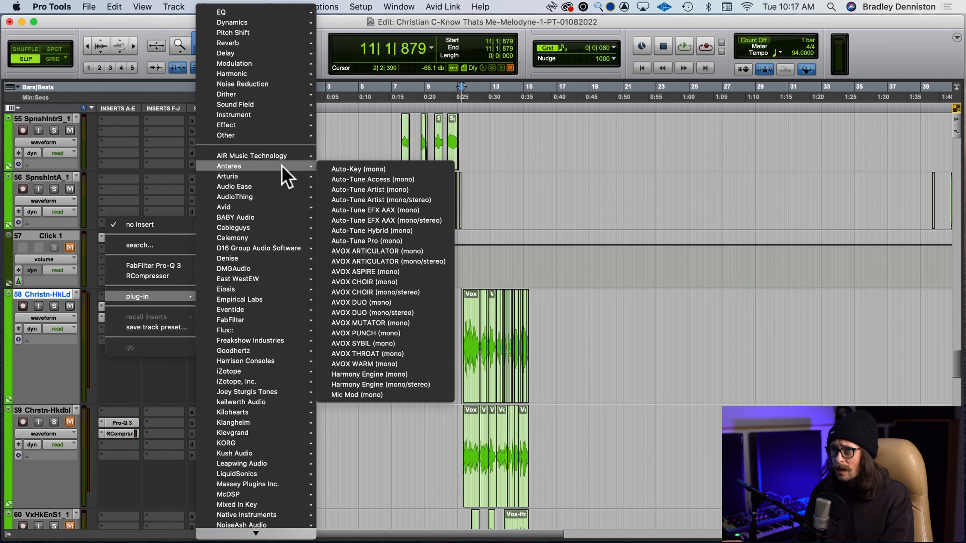
left_click(416, 242)
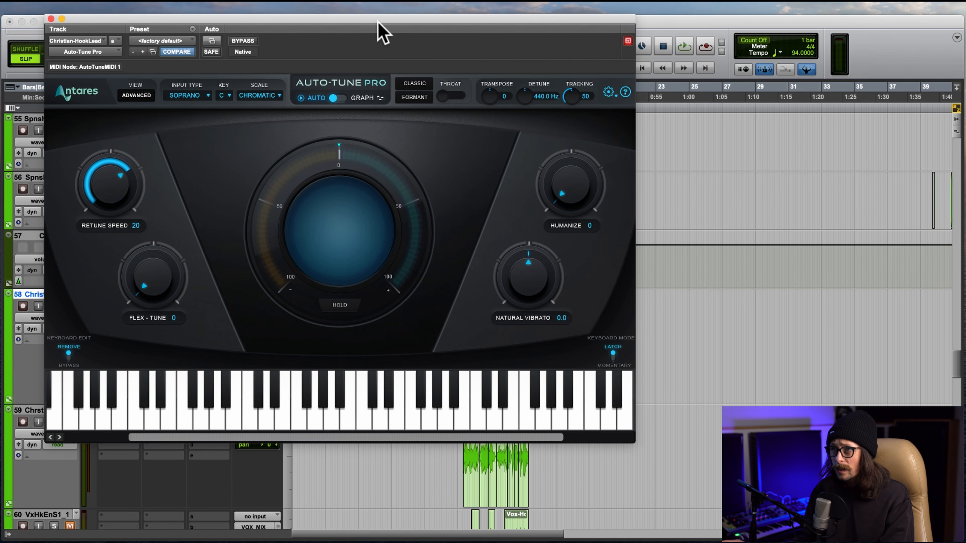
left_click_drag(379, 23, 395, 72)
left_click(356, 148)
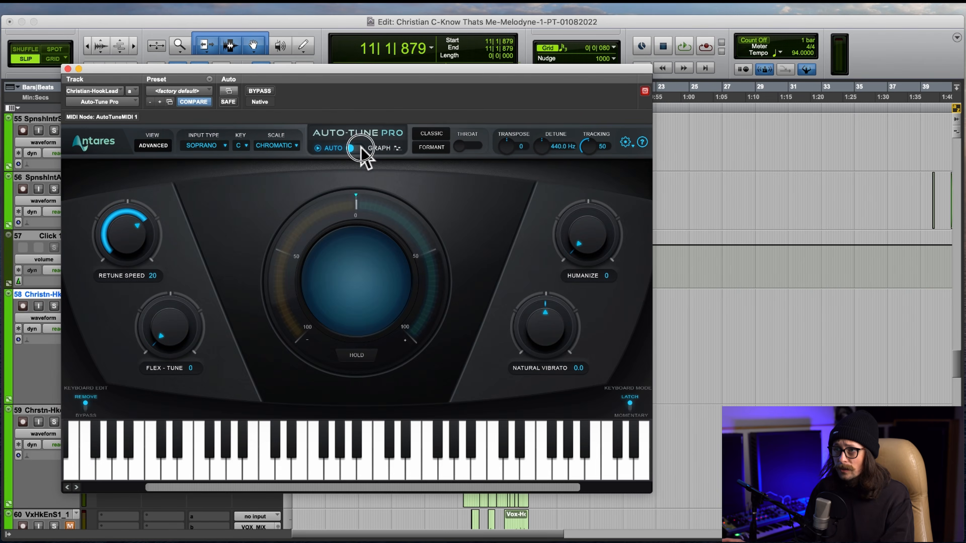
left_click(357, 149)
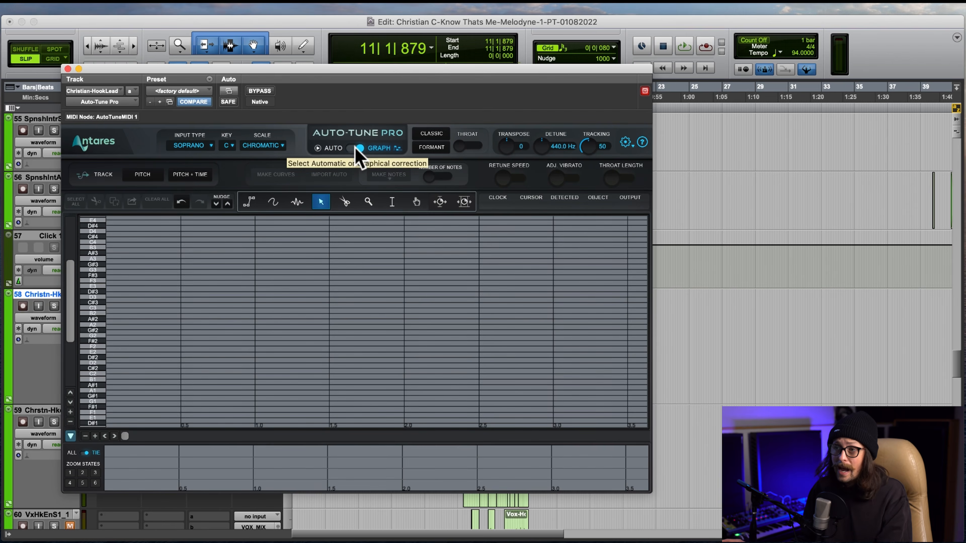
left_click(352, 149)
left_click(359, 149)
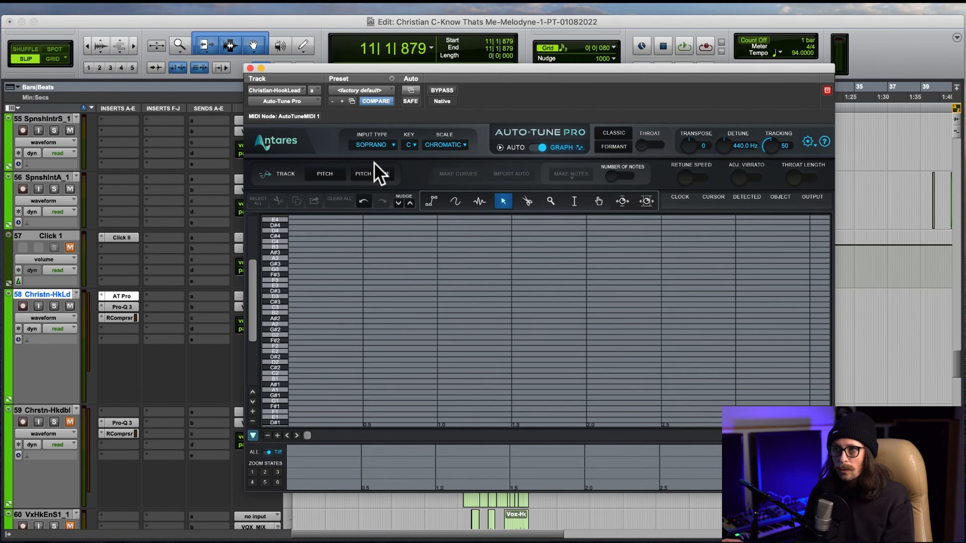
Arm Pitch + Time tracking in Auto-Tune Pro for the hook lead vocal
left_click(378, 173)
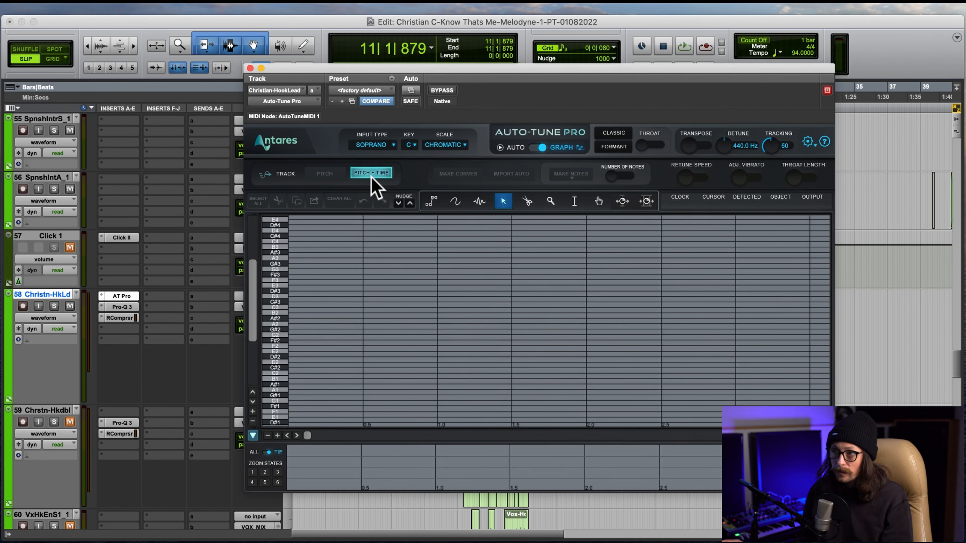
left_click(332, 175)
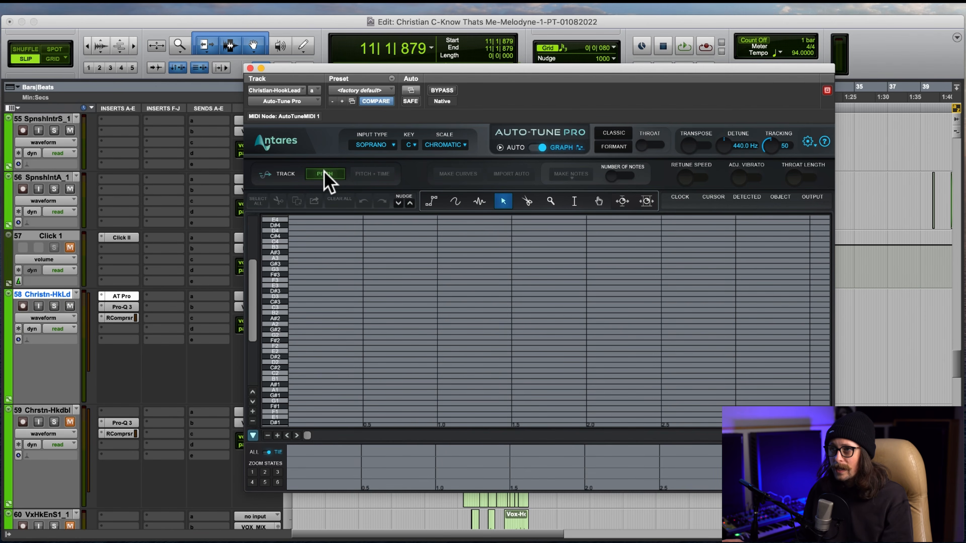
left_click(372, 175)
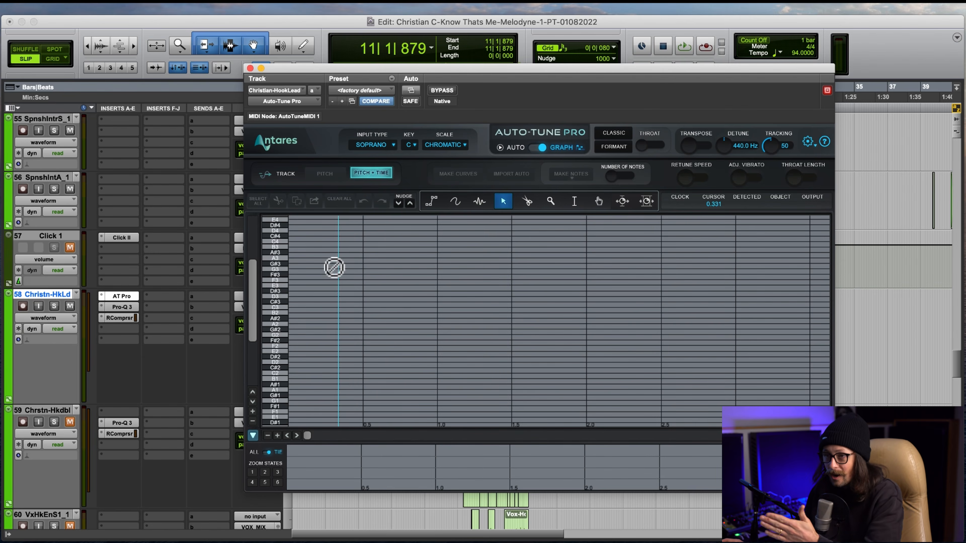
right_click(127, 296)
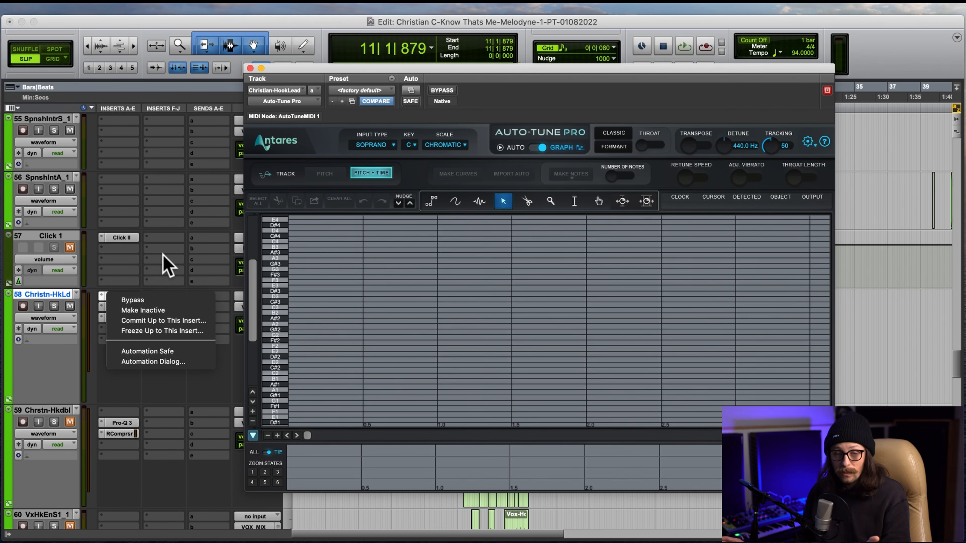
left_click(165, 262)
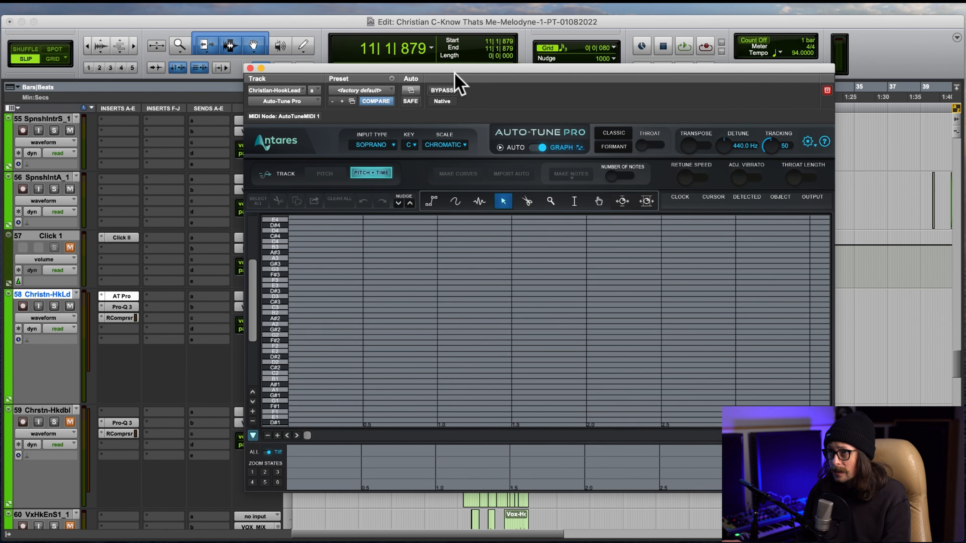
Set the Auto-Tune input type to Alto/Tenor, the key to B and the scale to Major
left_click(385, 145)
left_click(380, 156)
left_click(410, 146)
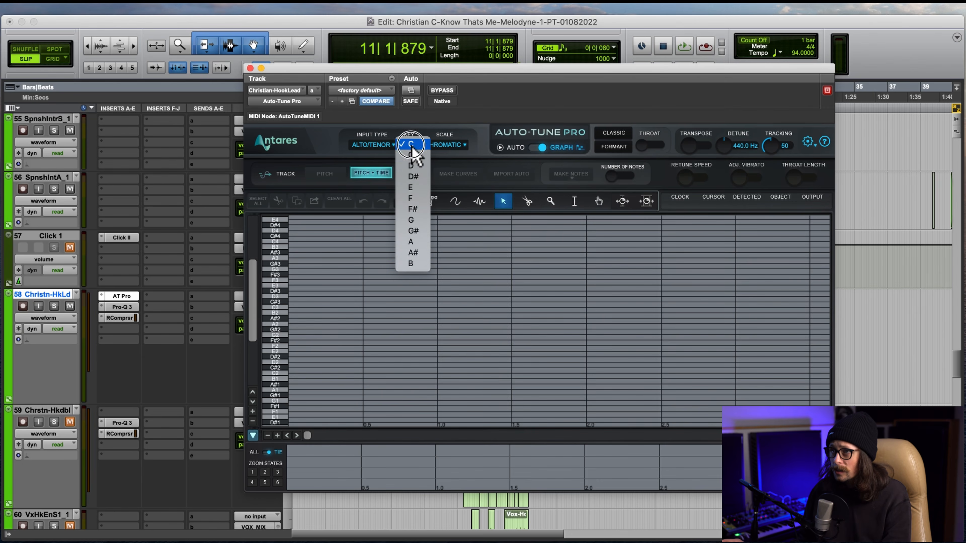
left_click(410, 264)
left_click(447, 145)
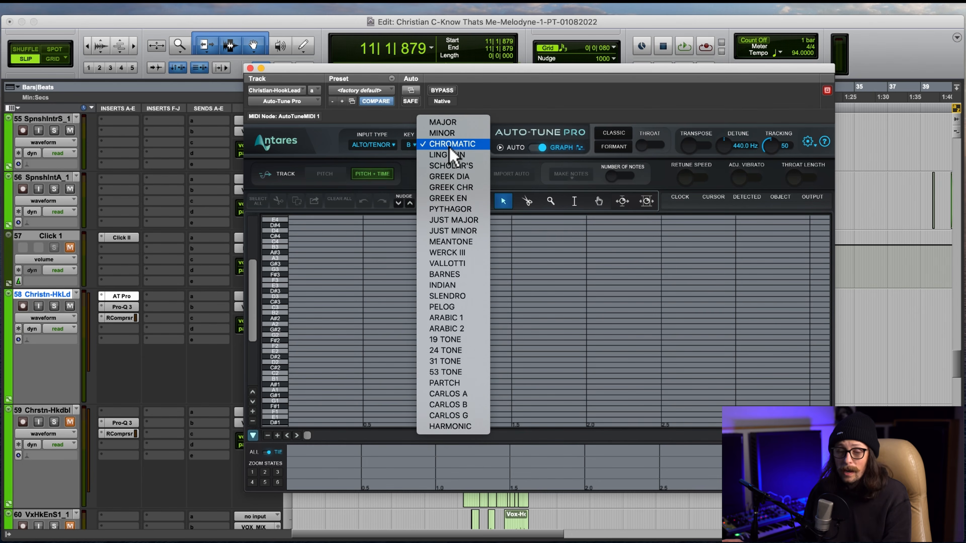
left_click(459, 126)
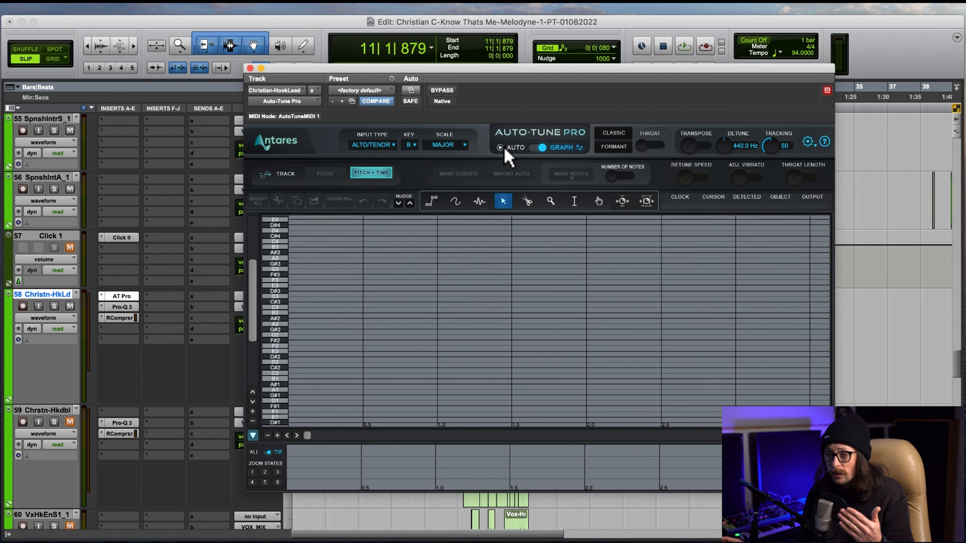
Play the hook lead vocal through Auto-Tune Pro to capture its pitch and time data
left_click_drag(552, 68, 485, 362)
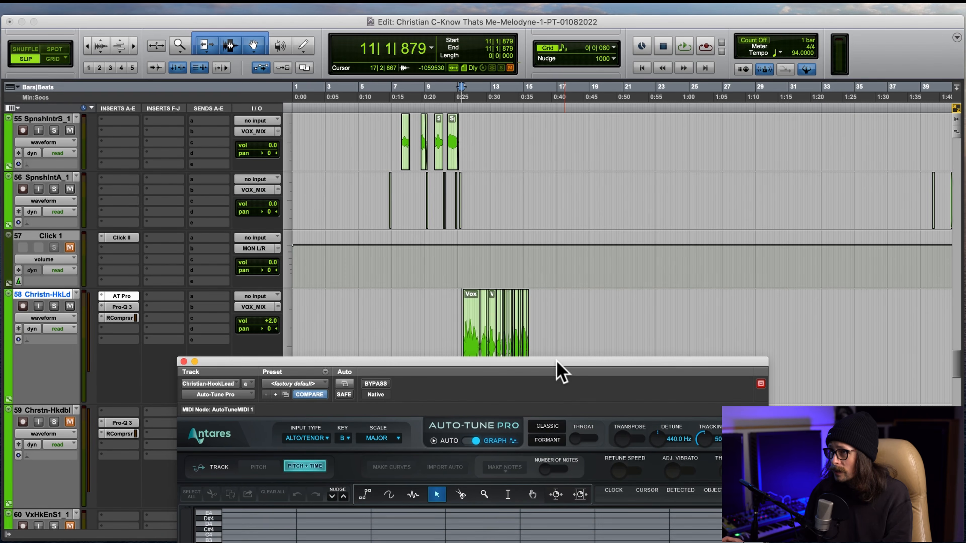
left_click_drag(557, 365, 556, 97)
key("space")
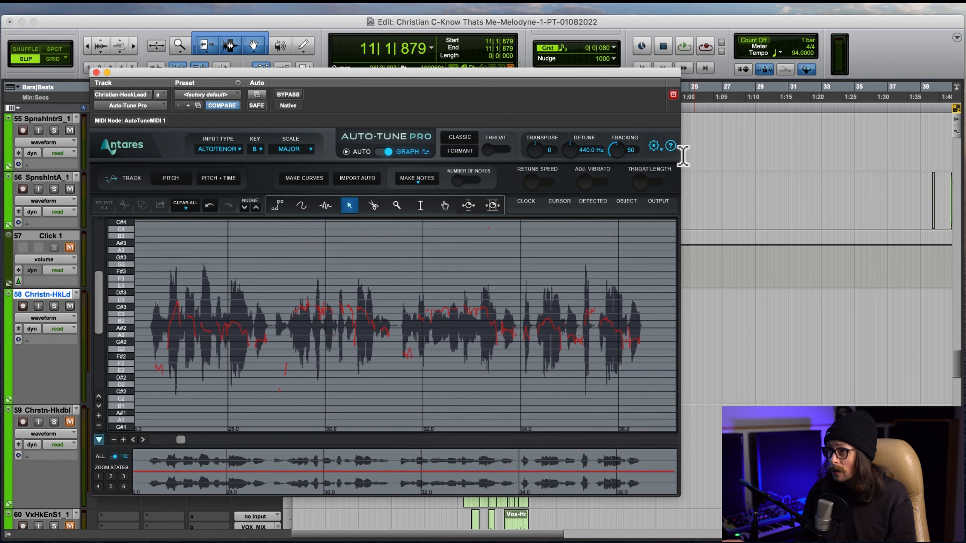
Enable Show Lanes in Main Graph and recall zoom state 1 for a close view of the opening phrase
left_click(656, 149)
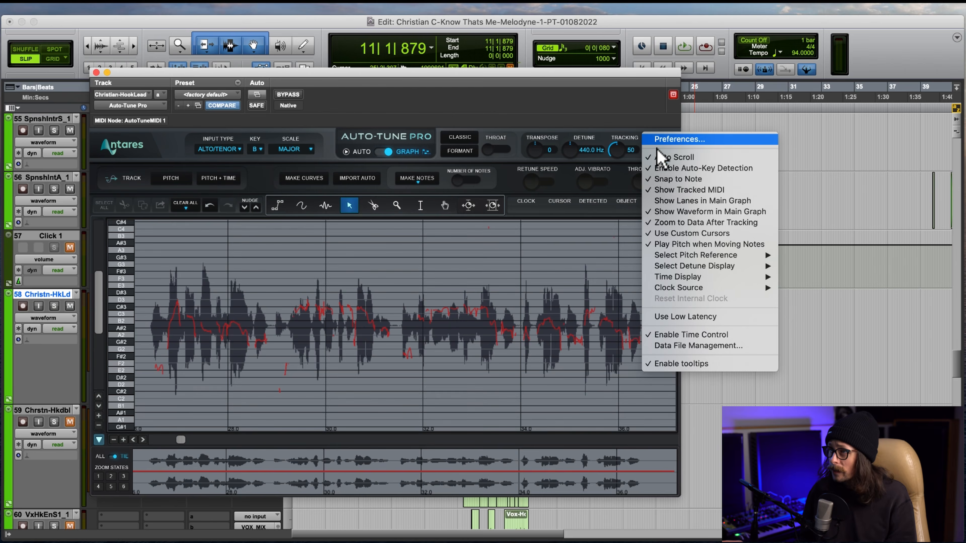
left_click(689, 202)
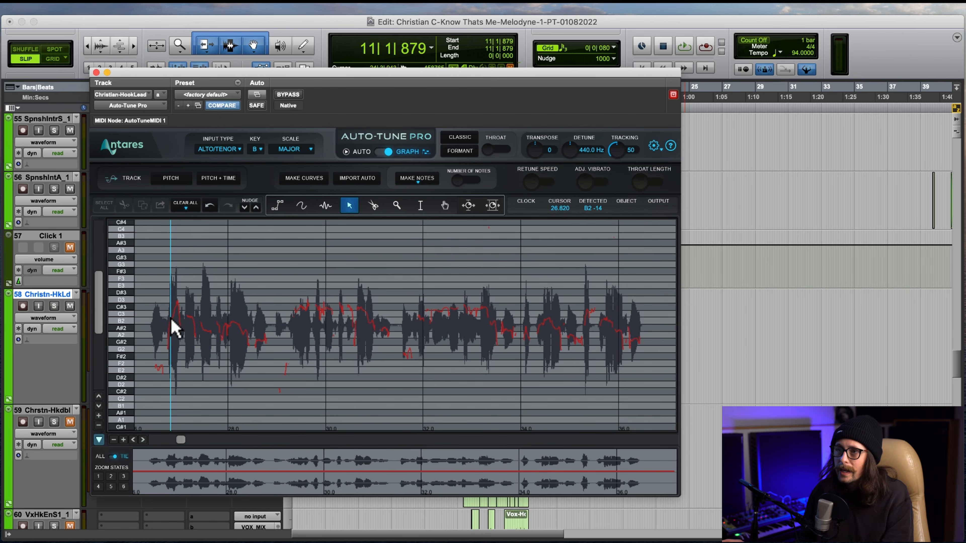
left_click(99, 476)
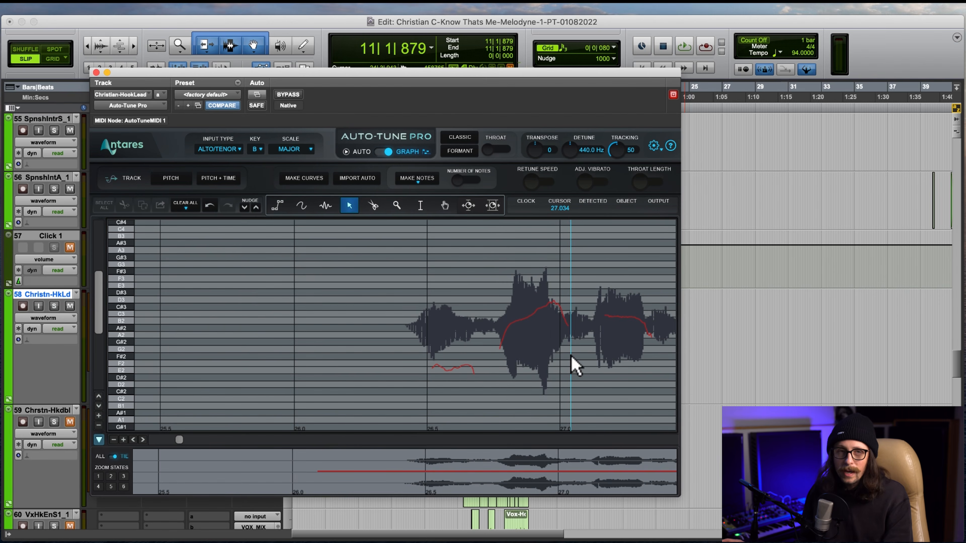
Make correction notes from the tracked vocal pitch across the hook
left_click(277, 205)
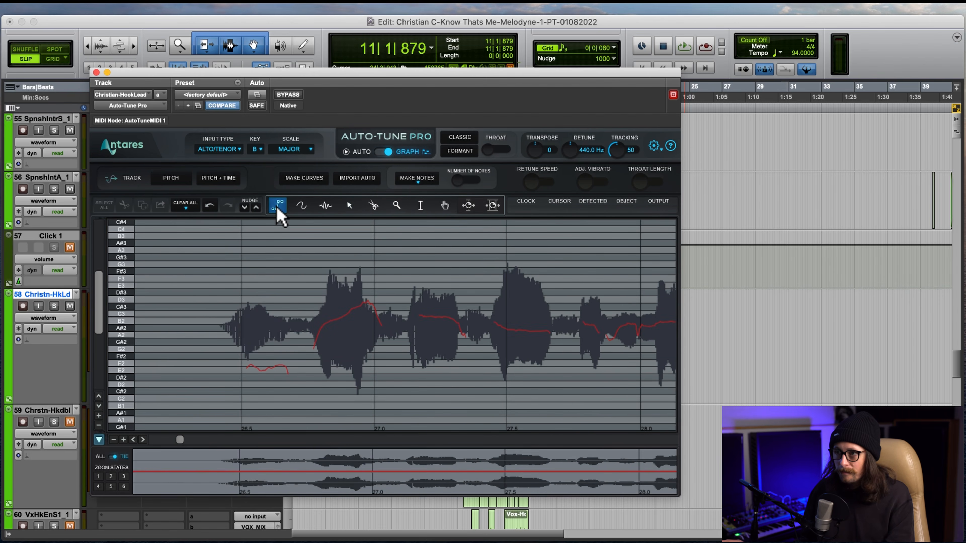
left_click(417, 178)
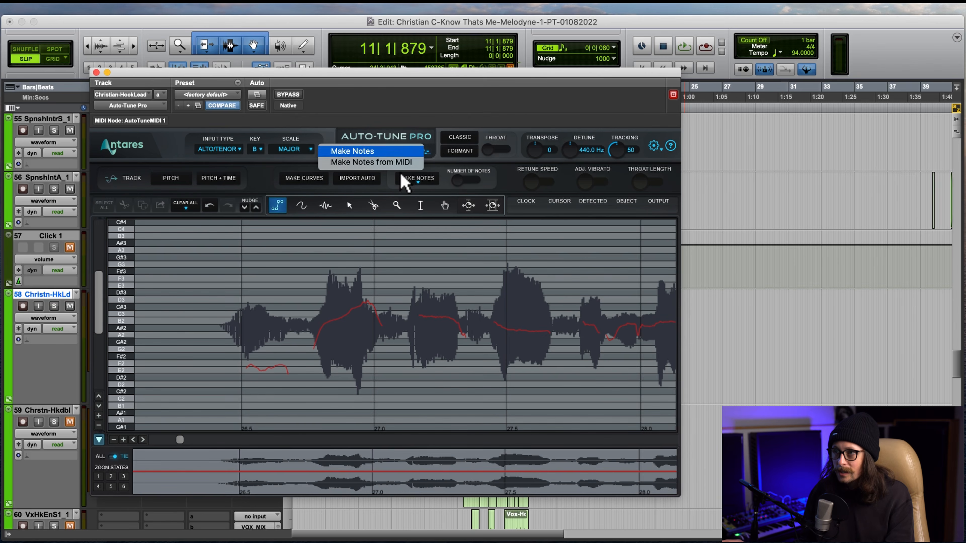
left_click(342, 151)
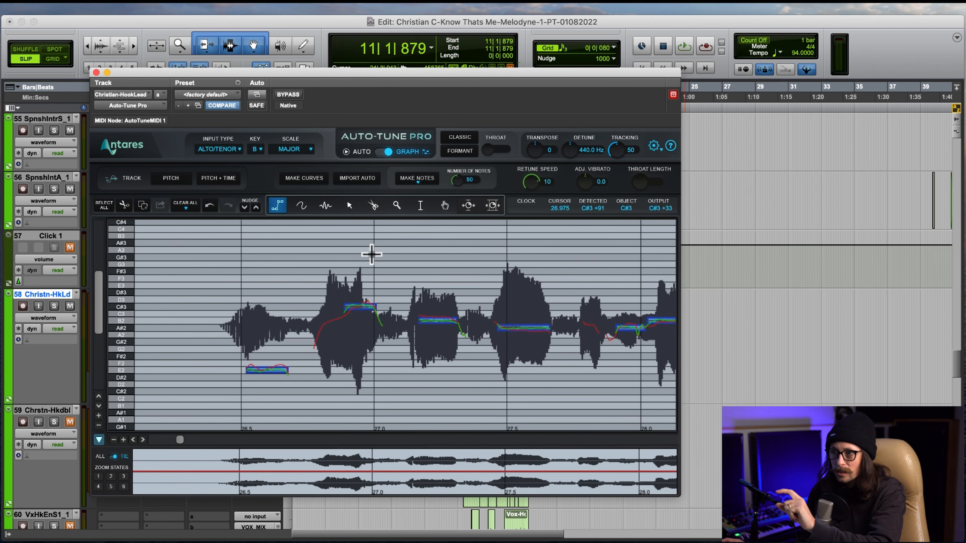
Try pitch curves in place of the notes, and return to notes made from the tracked pitch
left_click(418, 181)
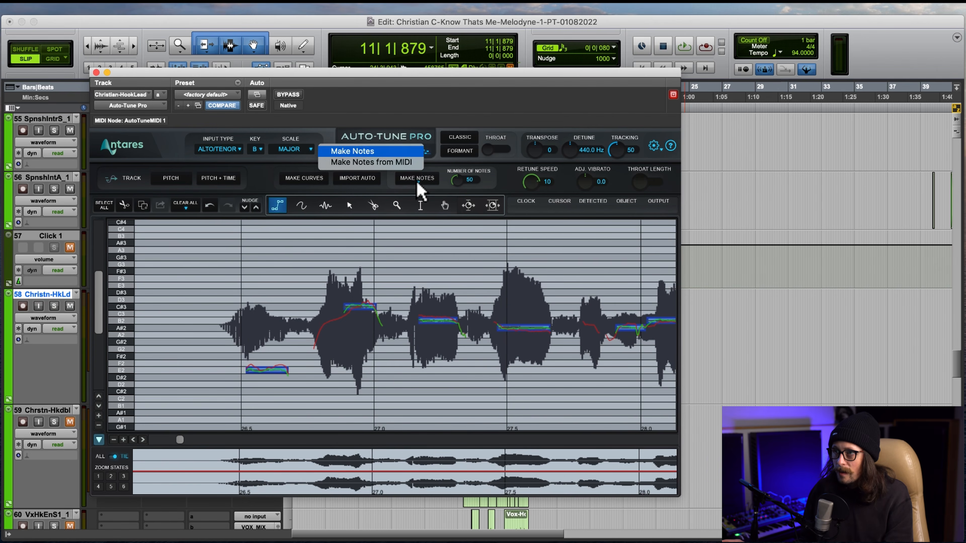
left_click(308, 182)
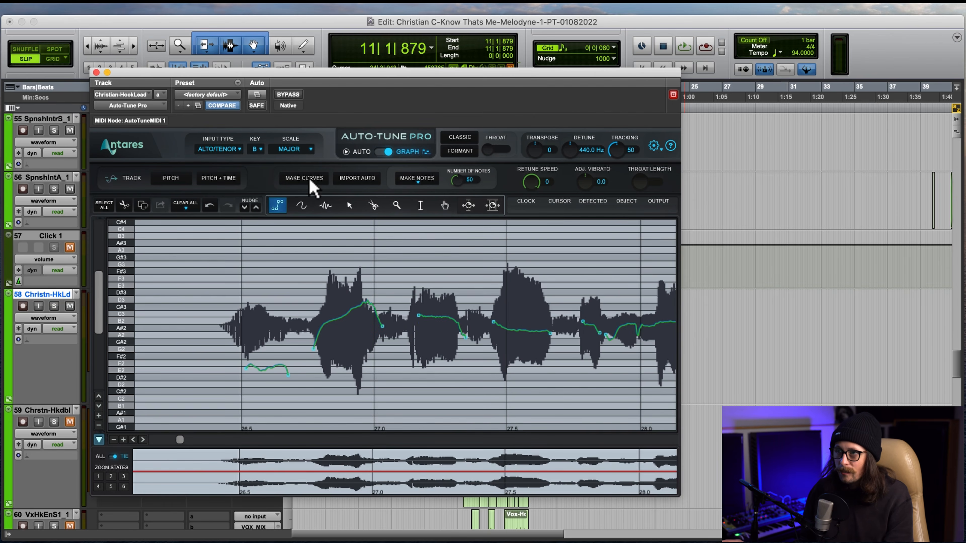
left_click(418, 182)
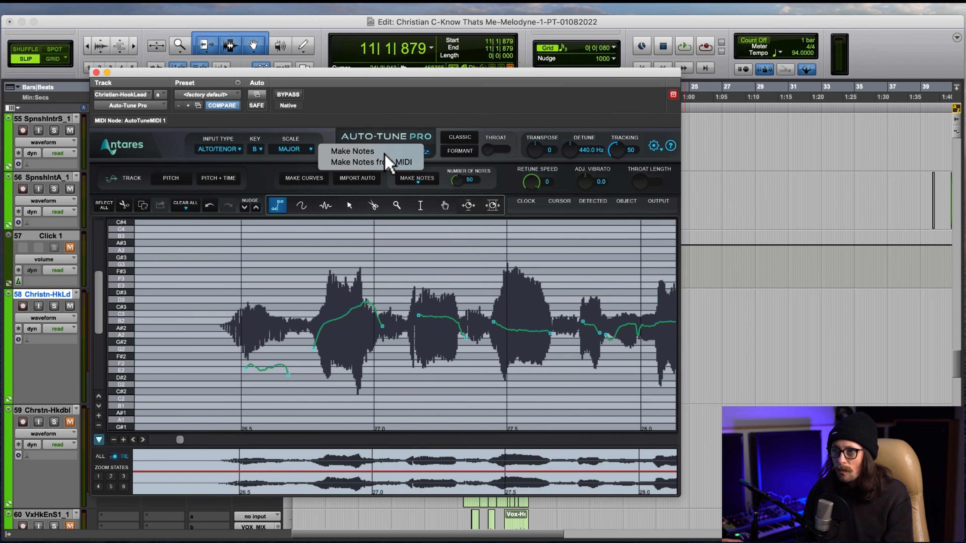
left_click(404, 152)
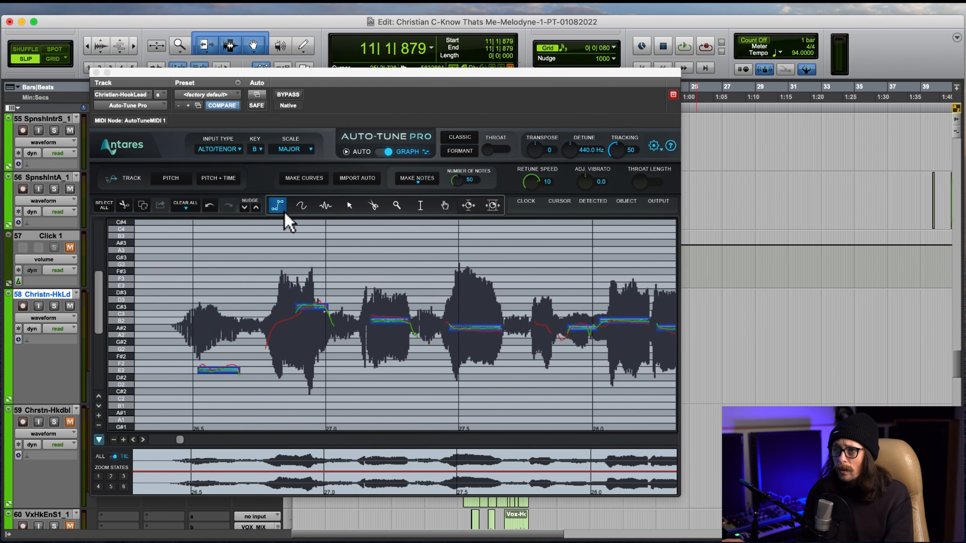
Replace the first three notes with flat correction lines on E2, C#3 and B2 using the Line tool
left_click(278, 206)
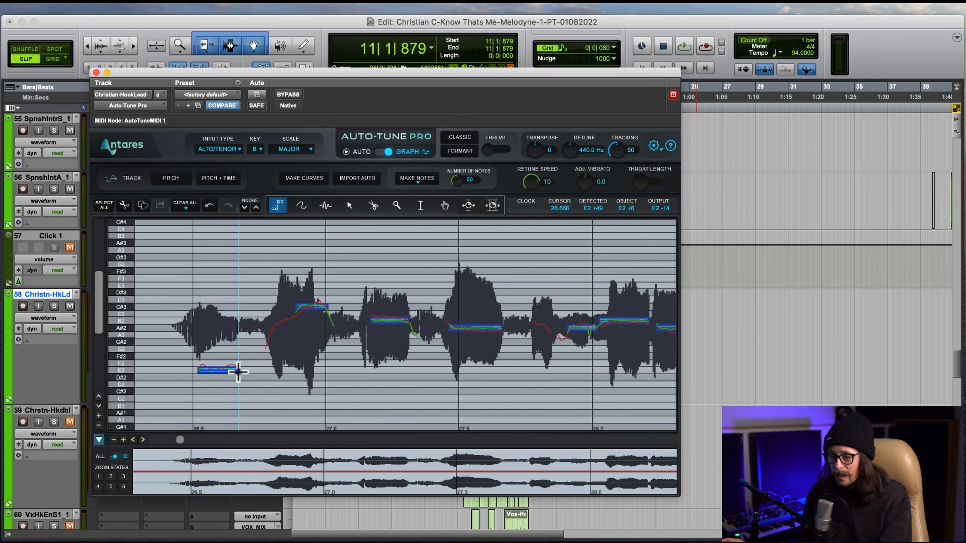
double_click(241, 369)
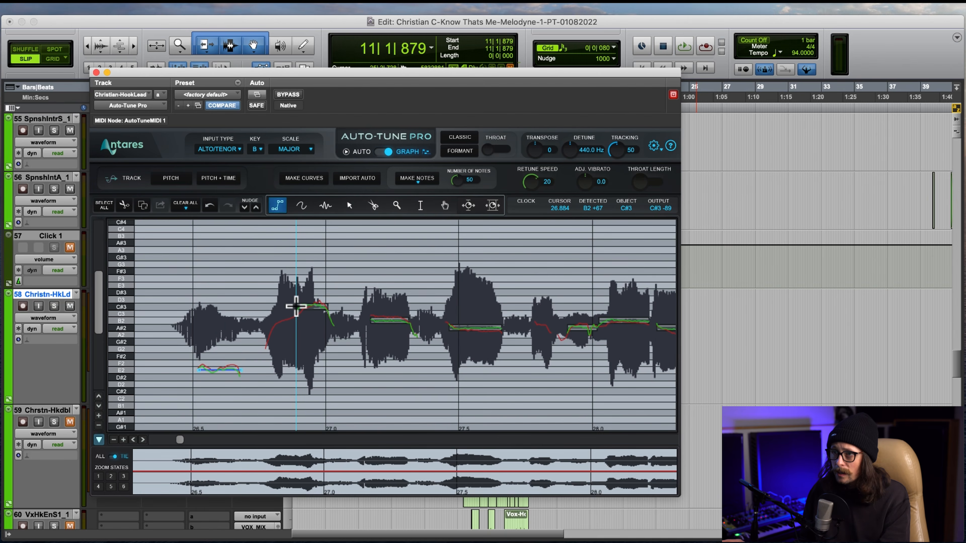
left_click(296, 307)
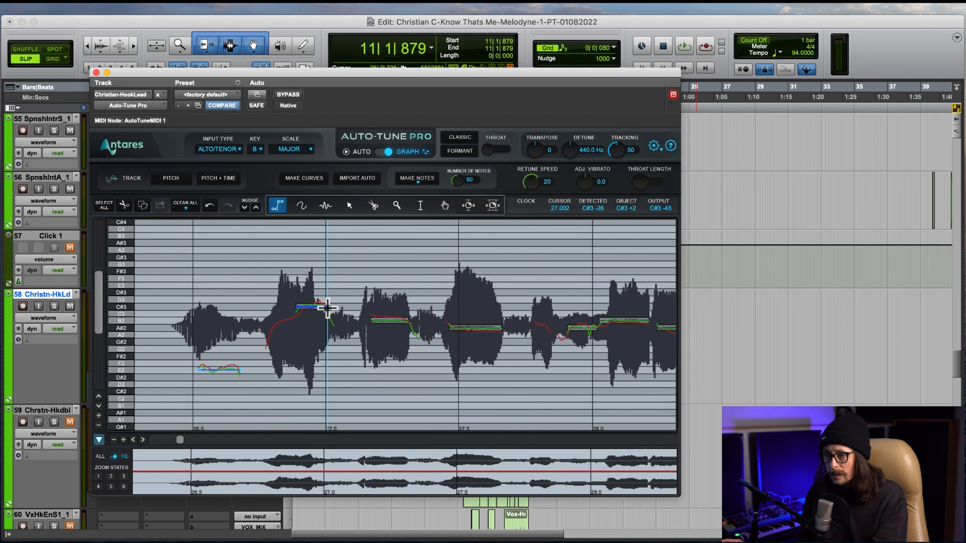
double_click(325, 307)
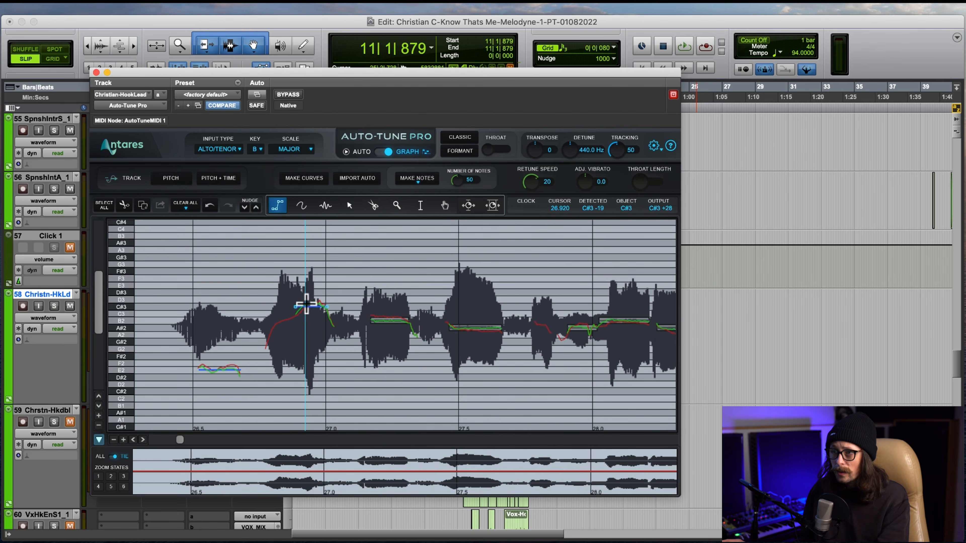
left_click(370, 319)
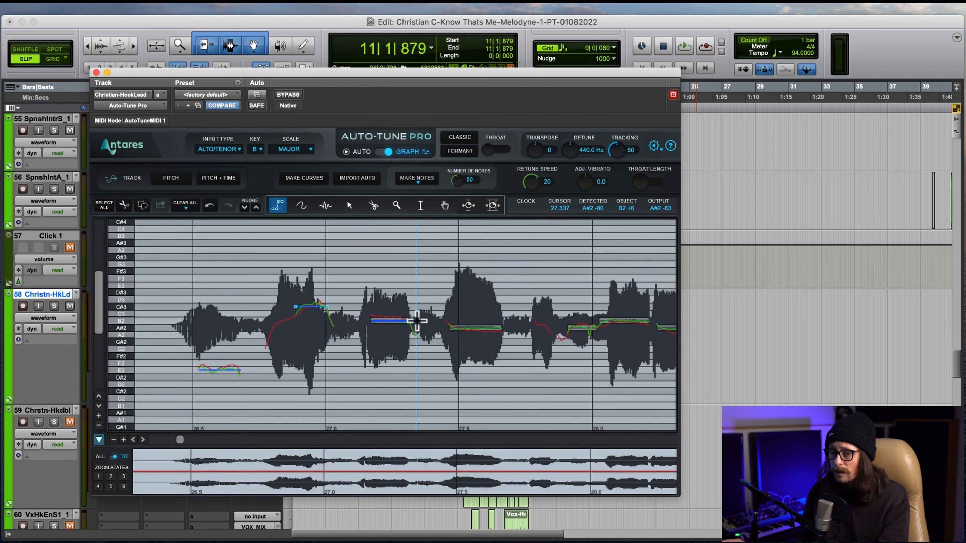
double_click(417, 321)
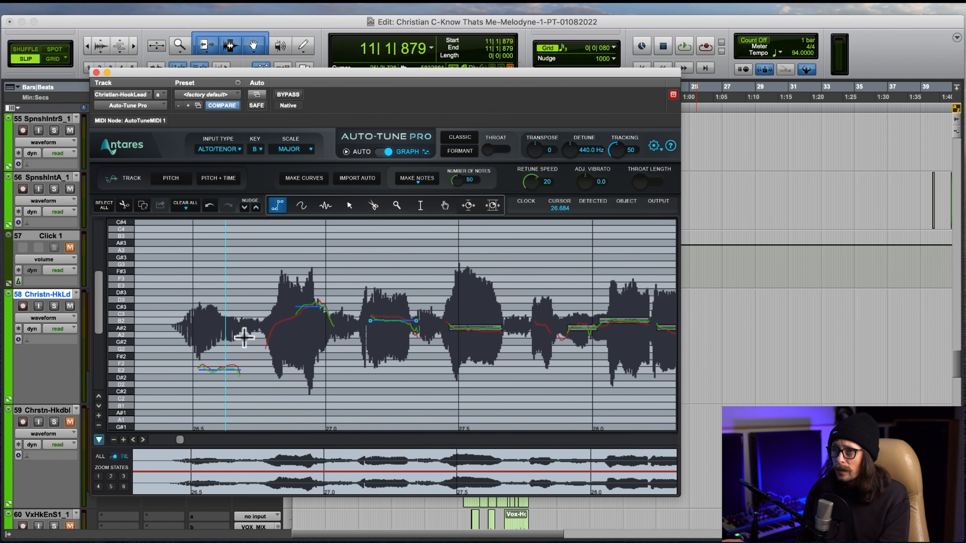
Set the retune speed of the B2 correction line to 7 and of the C#3 line to 3
mouse_move(542, 187)
left_mouse_down()
mouse_move(528, 190)
mouse_move(522, 216)
mouse_move(539, 147)
mouse_move(539, 181)
left_mouse_up()
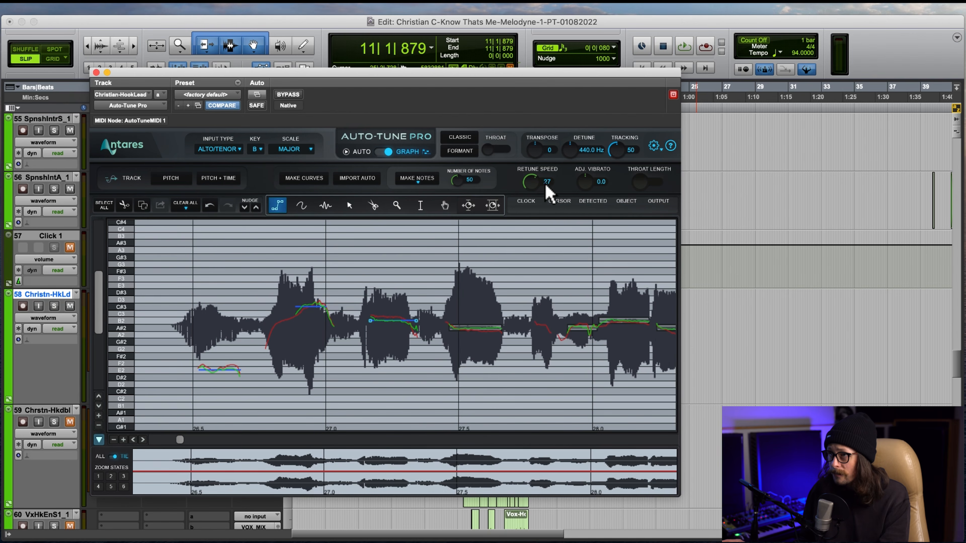
mouse_move(531, 184)
left_mouse_down()
mouse_move(545, 152)
mouse_move(531, 187)
left_mouse_up()
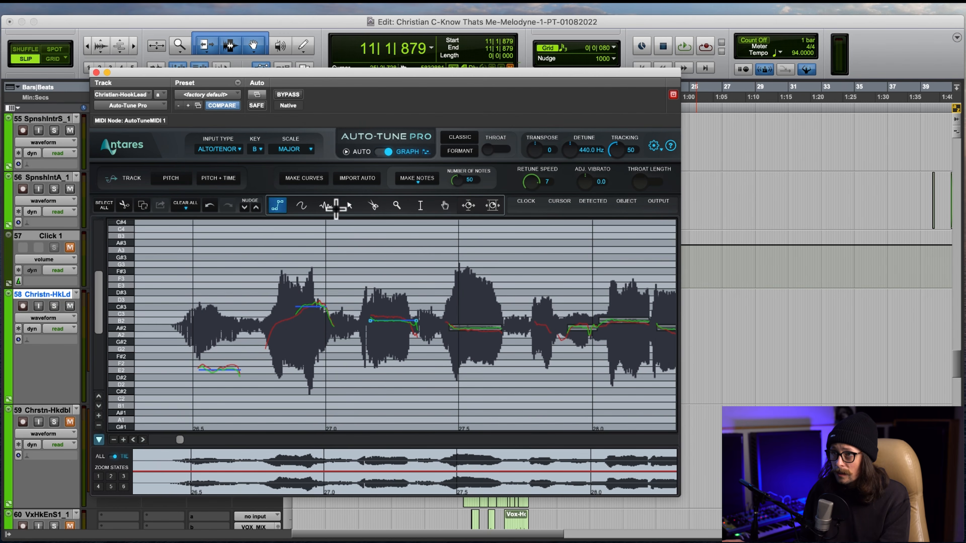
left_click(350, 206)
left_click_drag(317, 306, 327, 307)
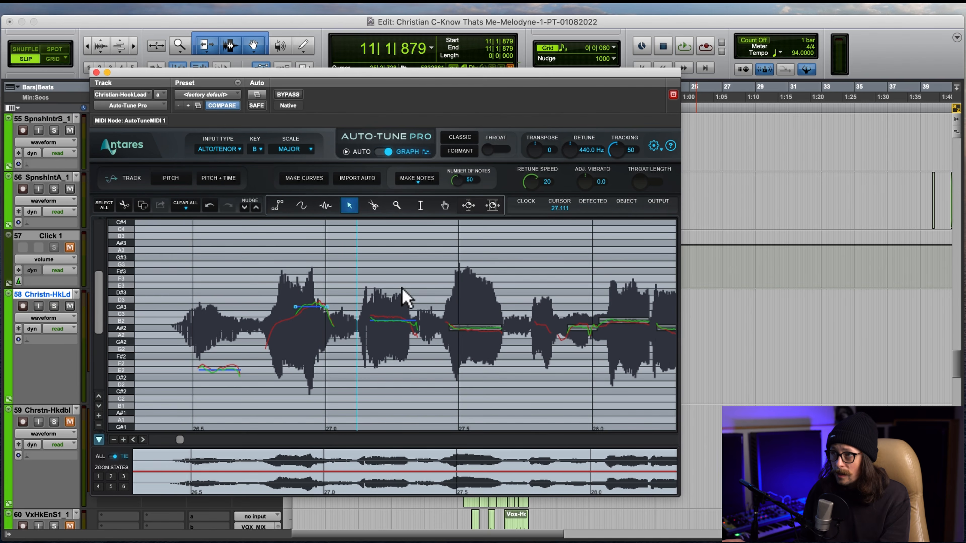
left_click_drag(532, 190, 540, 167)
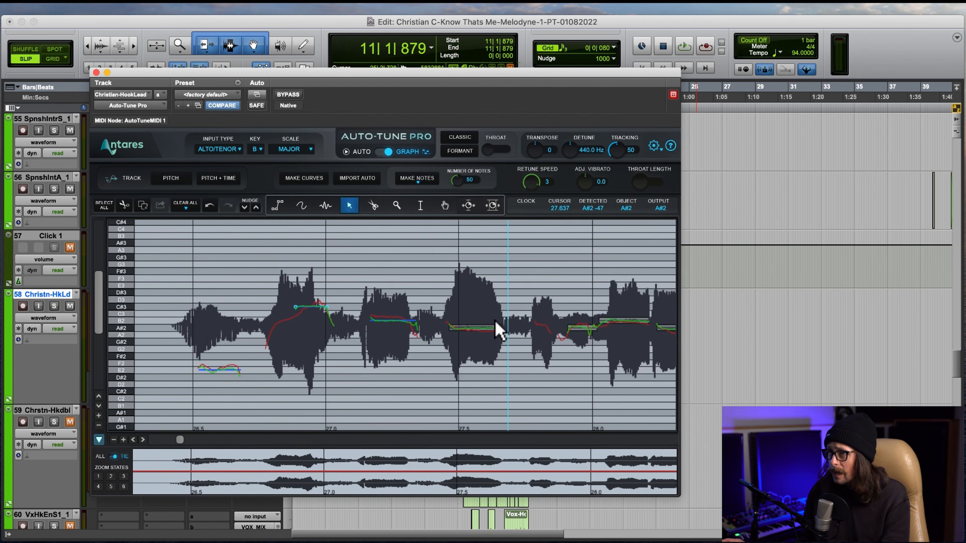
Draw a wavy freehand correction curve over the A#2 note near 27.5 and set the E2 line's retune speed to 5
left_click(300, 207)
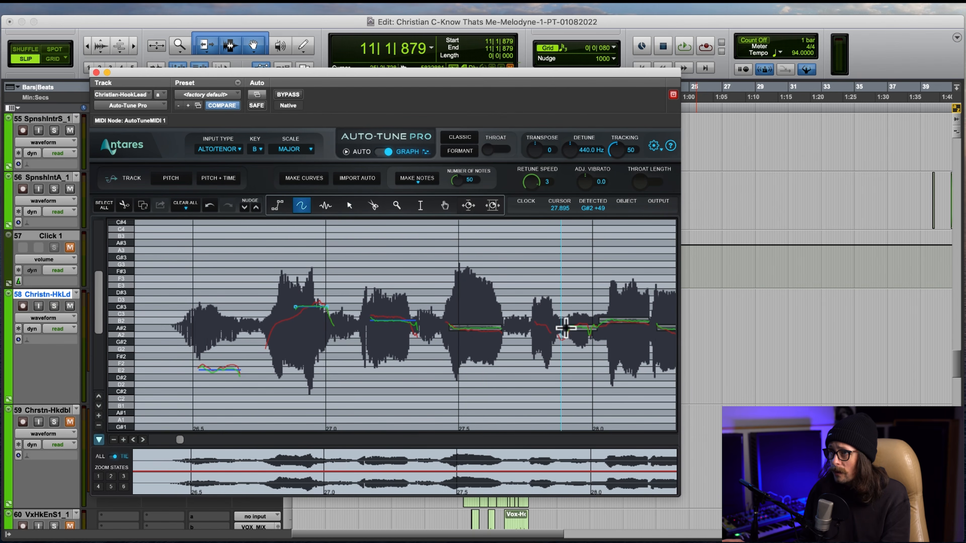
left_click_drag(454, 326, 500, 323)
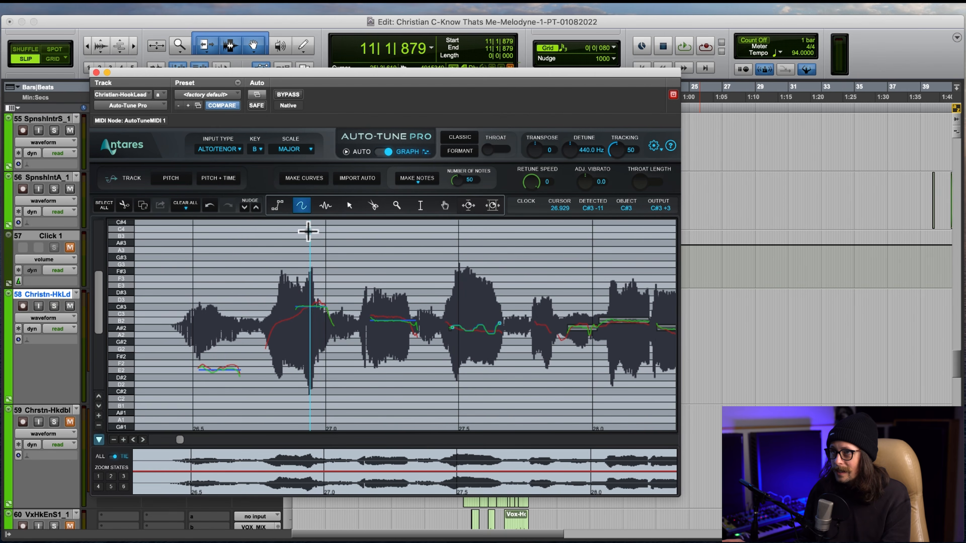
left_click(349, 206)
left_click(211, 369)
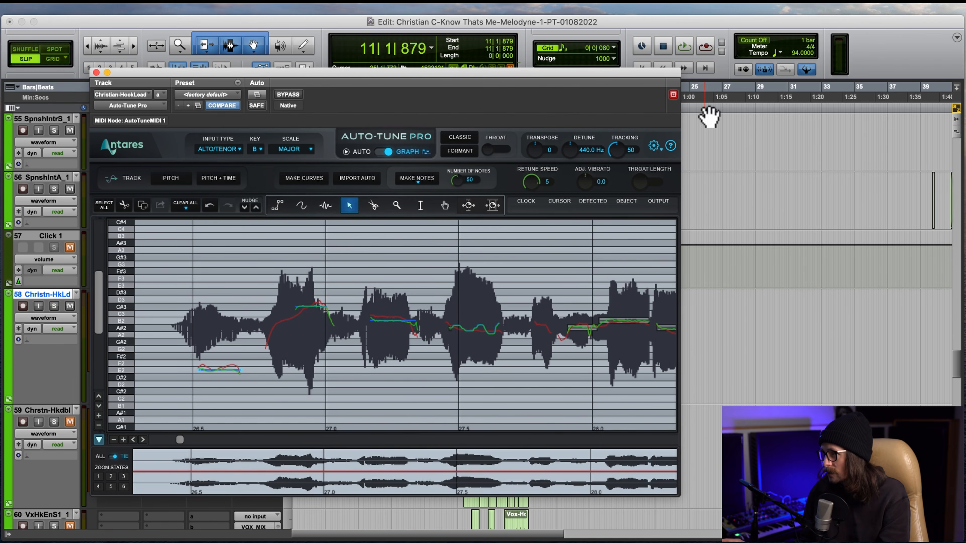
Play back the hook lead vocal to hear the corrections, and stop playback
key("space")
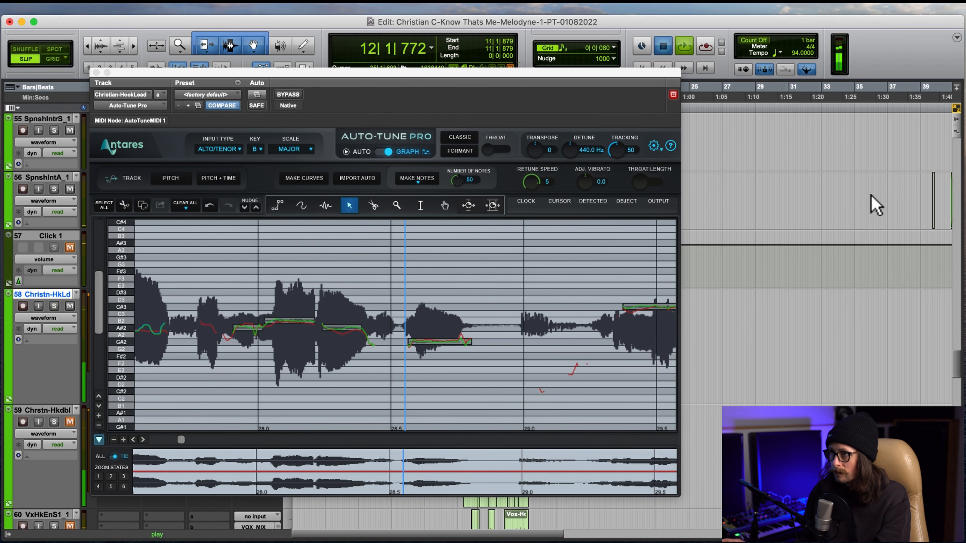
key("space")
key("space")
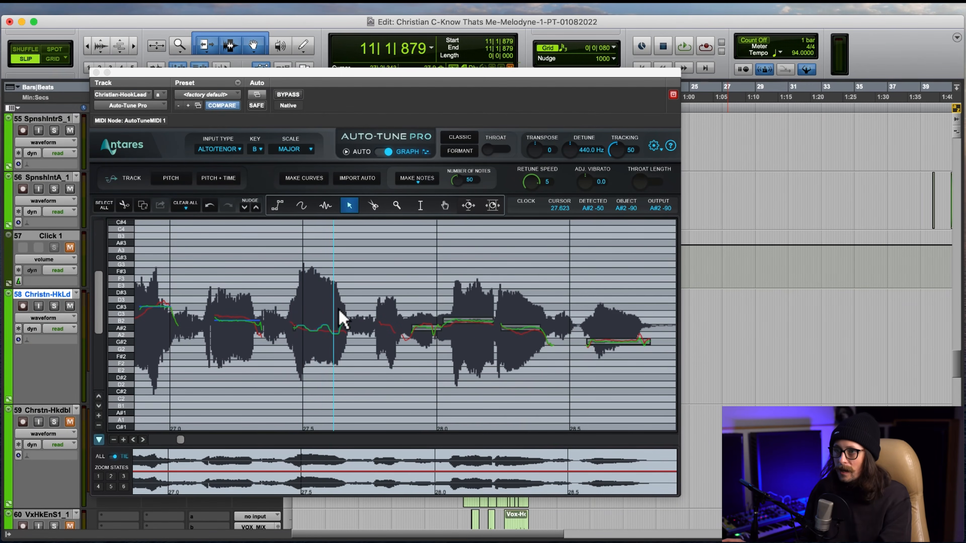
Select the hand-drawn curve near 27.5 and its start and end anchor points
left_click(318, 330)
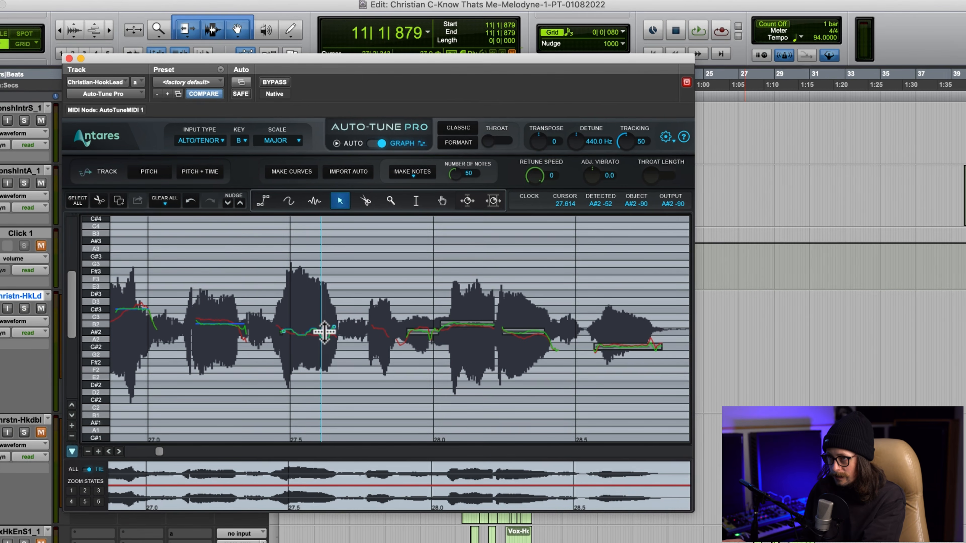
left_click(334, 328)
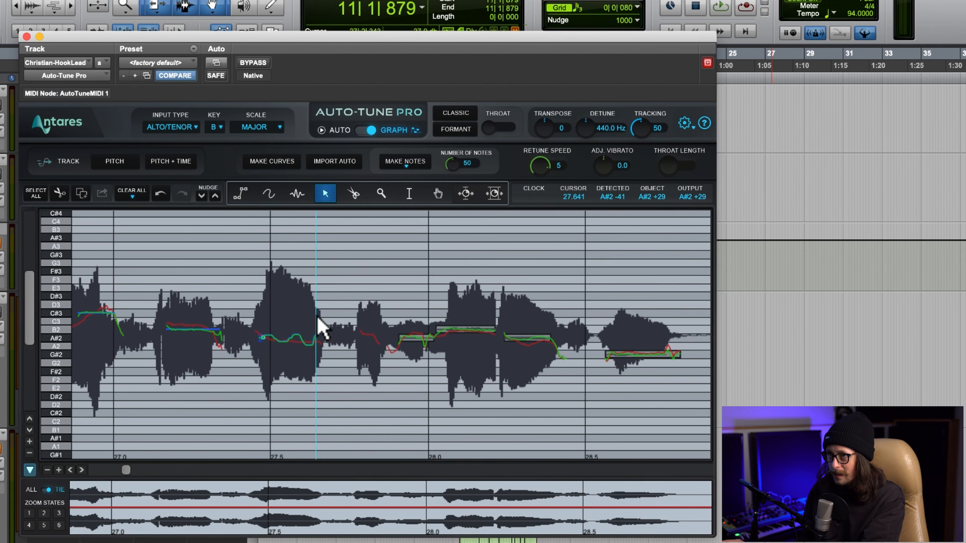
left_click(264, 338)
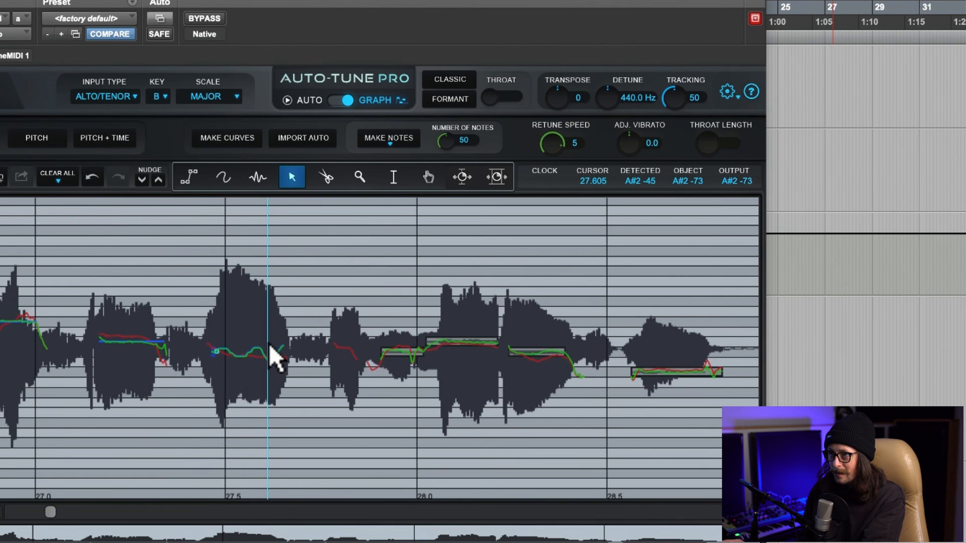
left_click(273, 358)
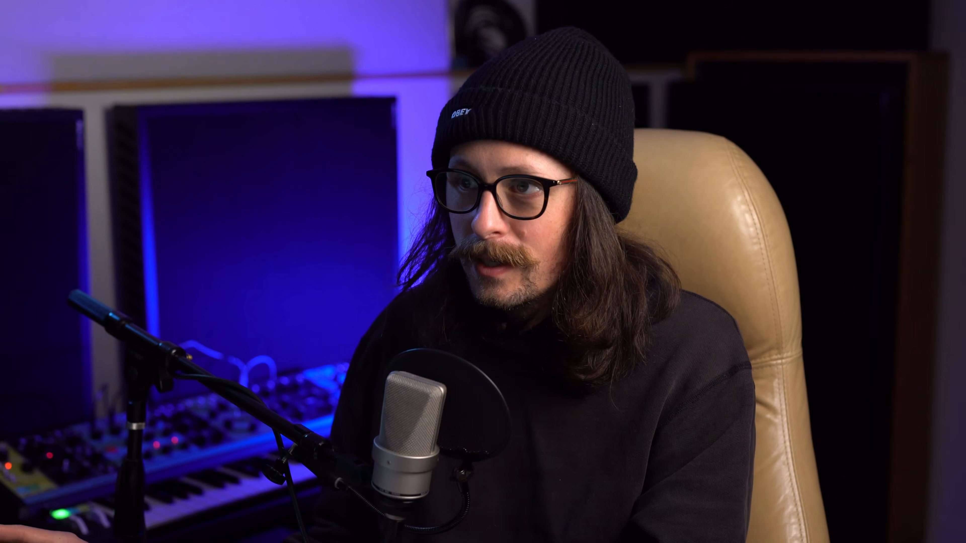
Undo the wavy curve near 27.5 and draw a flat freehand curve along A#2 with the Curve tool instead
left_click(209, 205)
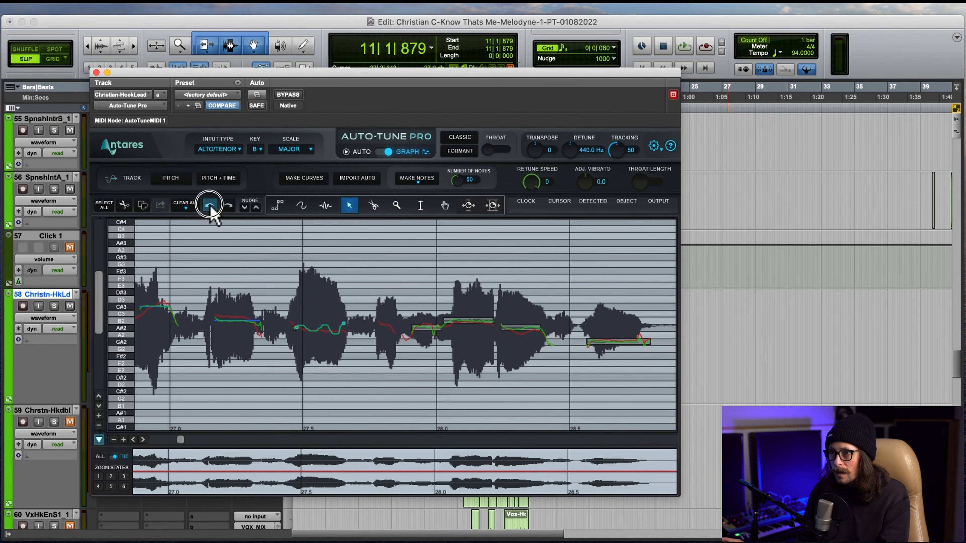
left_click(209, 206)
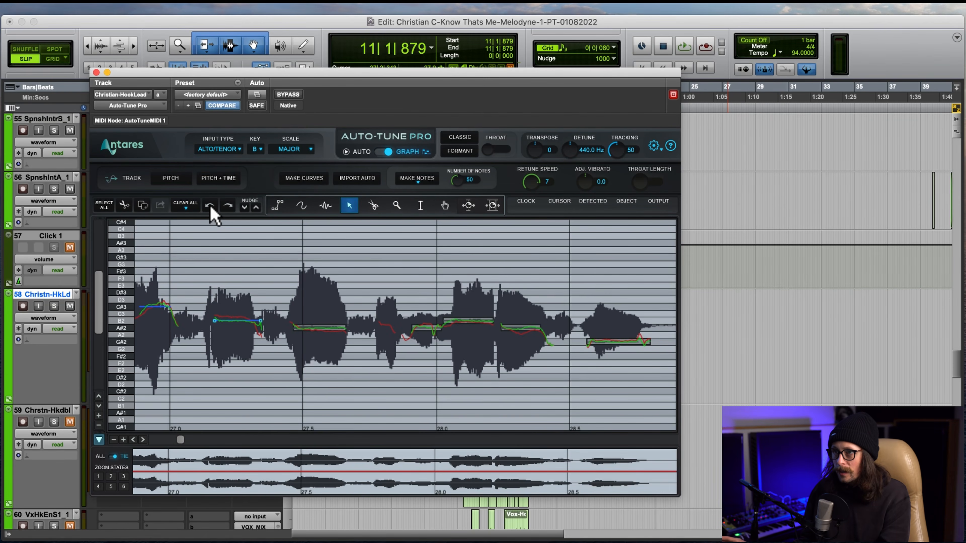
left_click(227, 206)
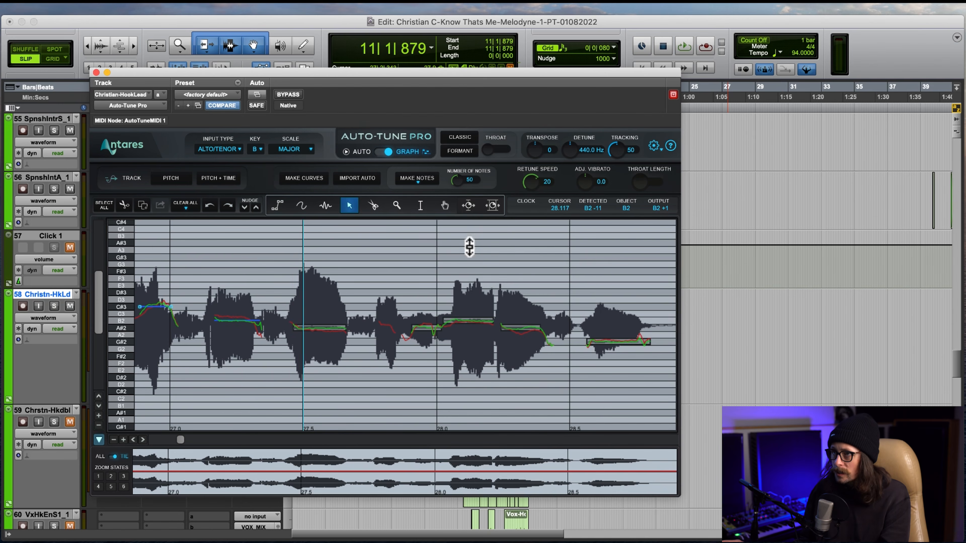
left_click(302, 206)
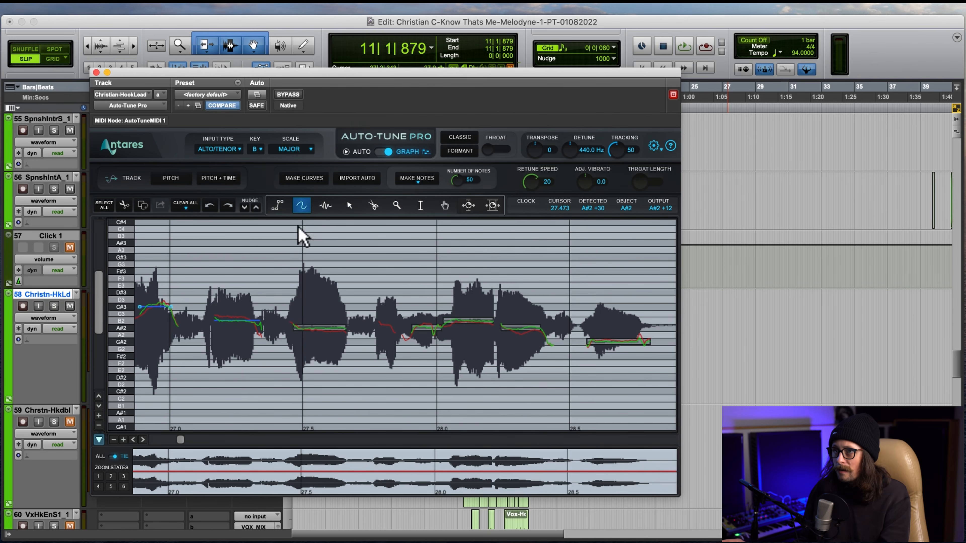
left_click_drag(295, 329, 343, 327)
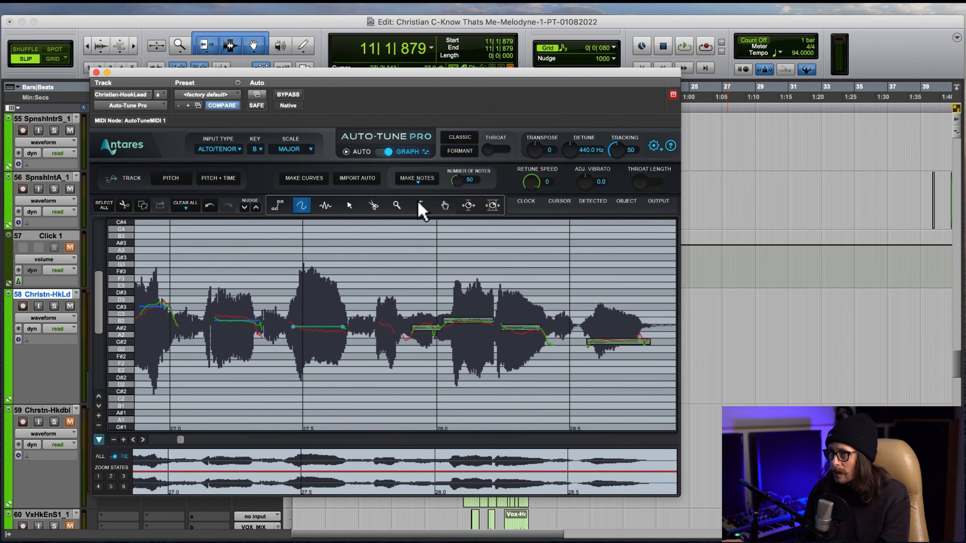
Draw an A#2 note over the phrase near 27.5 and a short B2 note near 27.8 with the Note tool
left_click(326, 206)
left_click_drag(295, 327, 346, 327)
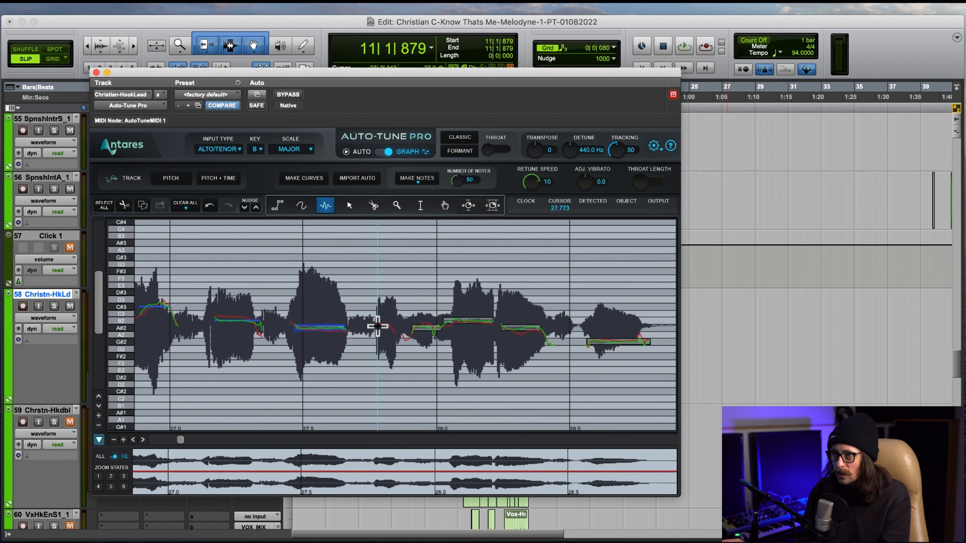
left_click_drag(375, 323, 394, 324)
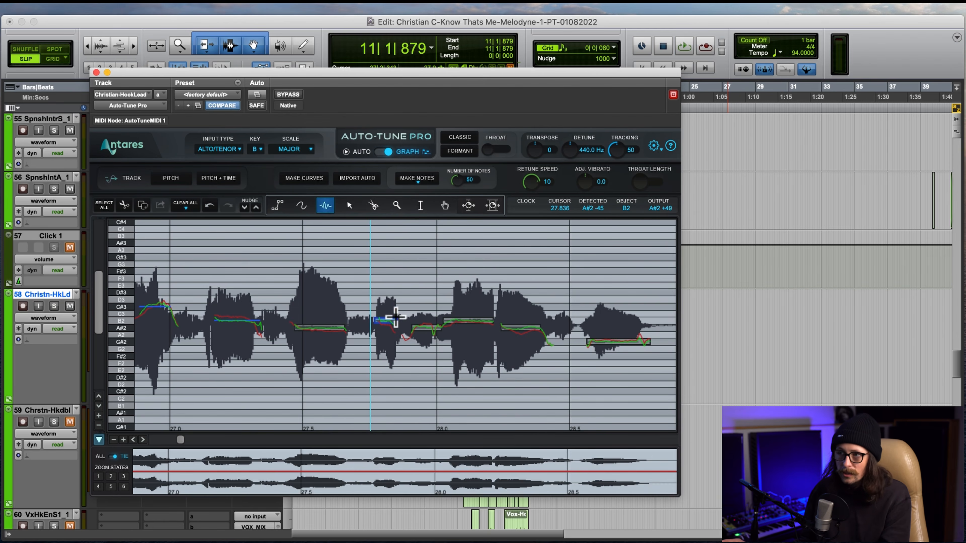
Set the number of notes to 100 and remake the correction notes across the hook
left_click_drag(468, 190, 452, 169)
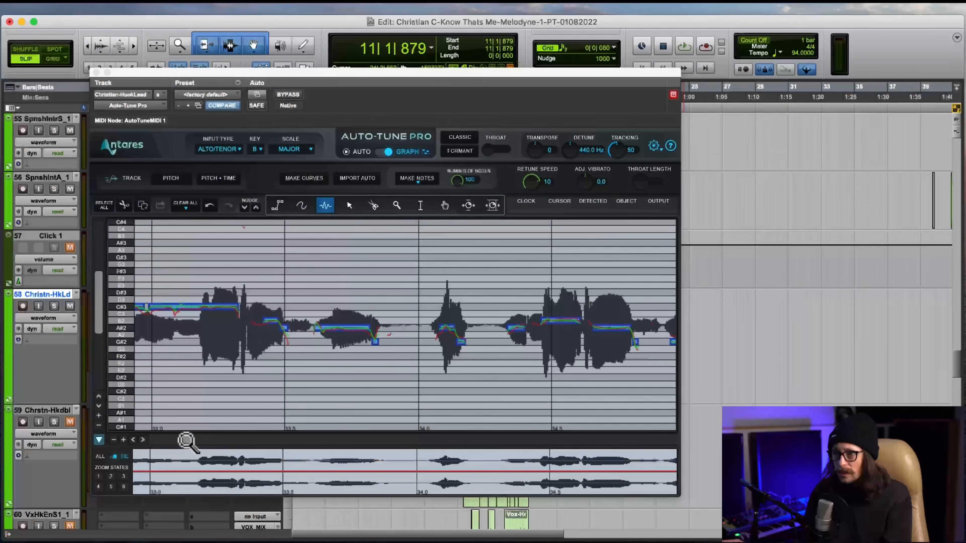
mouse_move(186, 441)
left_mouse_down()
mouse_move(178, 441)
mouse_move(184, 453)
left_mouse_up()
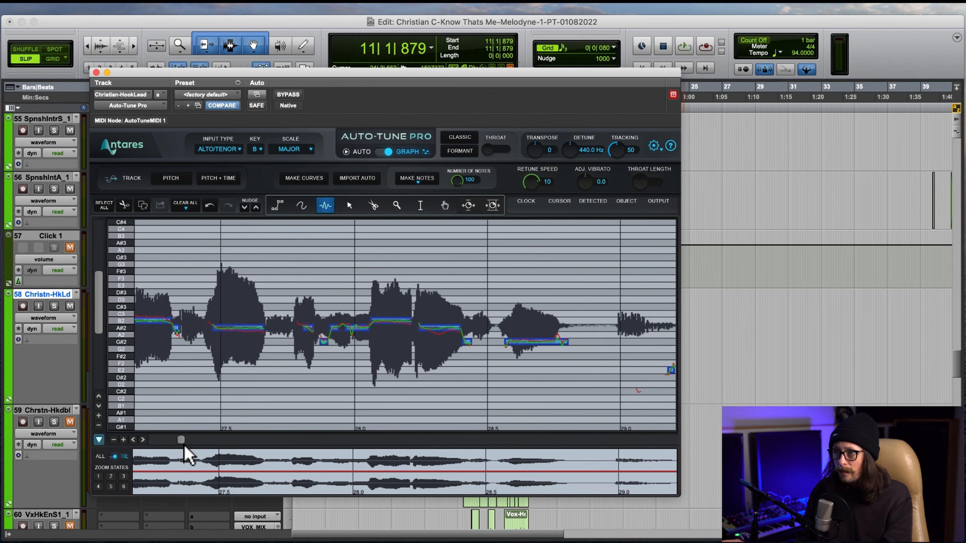
Hide the lanes in the main graph, and show them again
left_click(655, 149)
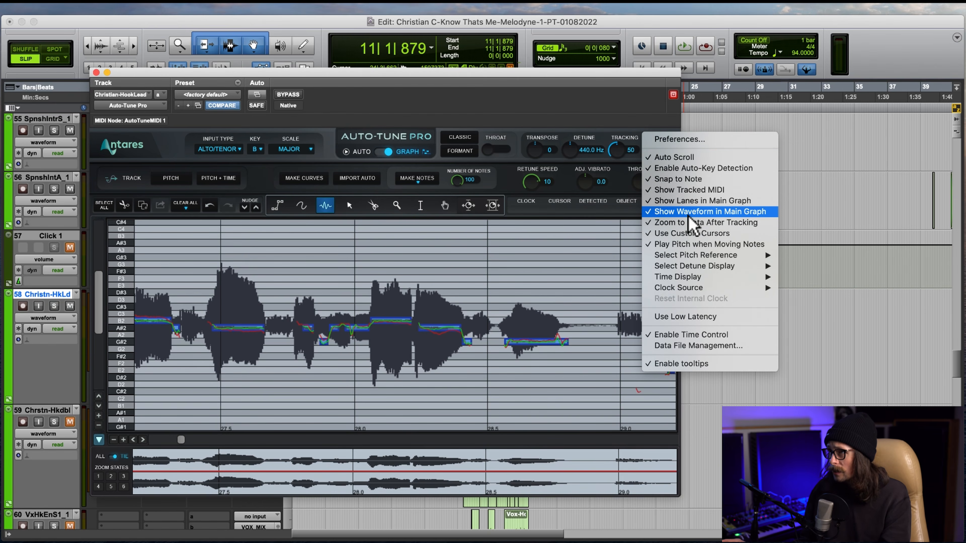
left_click(694, 203)
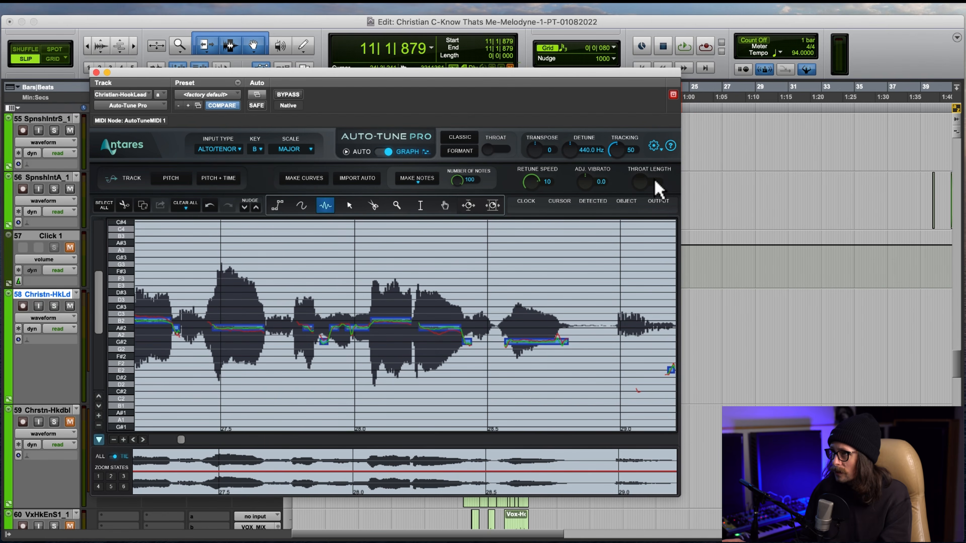
left_click(654, 147)
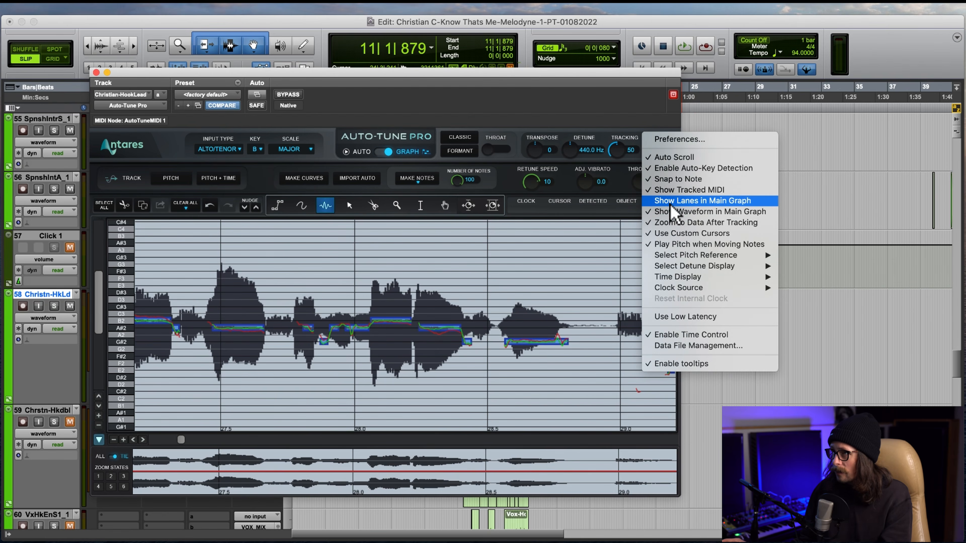
left_click(671, 204)
Try pitch curves made from the tracked vocal, and make notes from the tracked pitch again
scroll(335, 332, "left", 6)
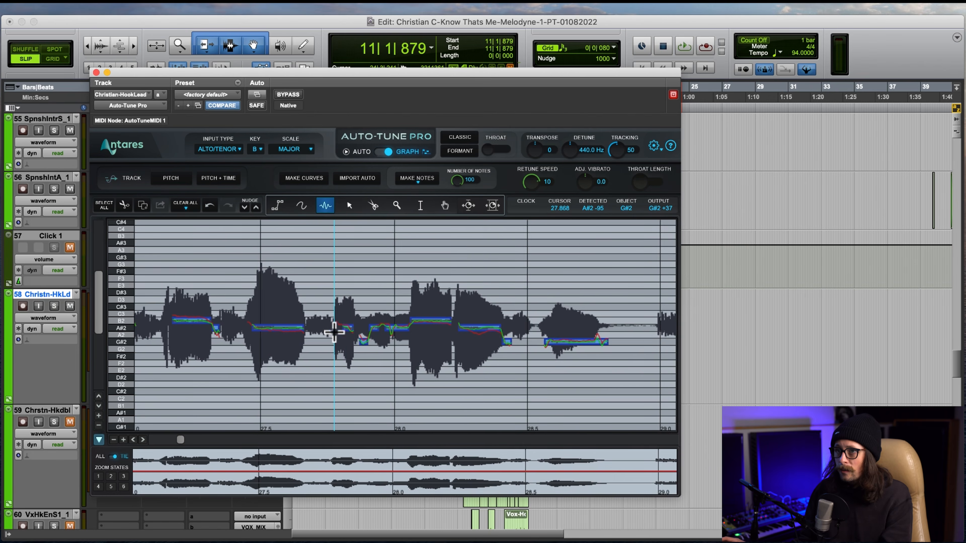
scroll(334, 333, "left", 2)
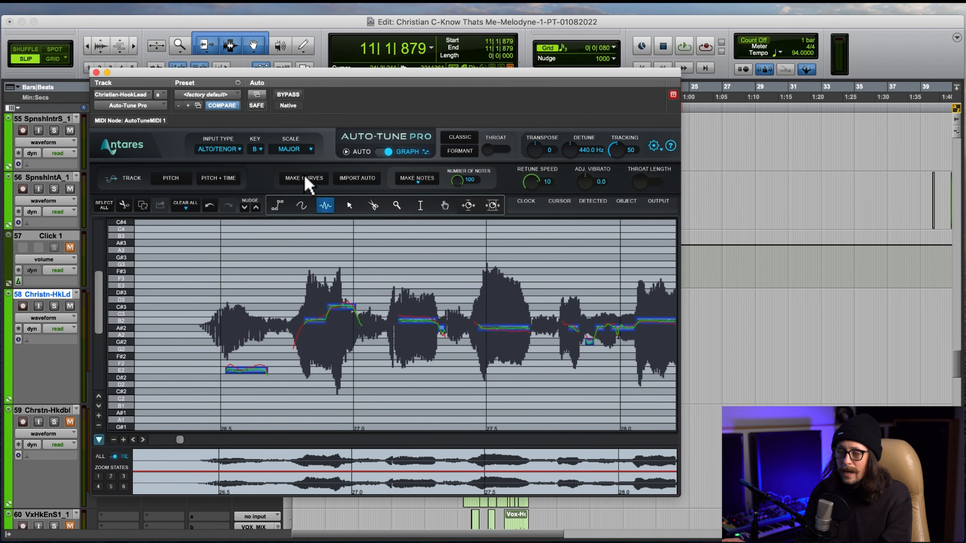
left_click(319, 178)
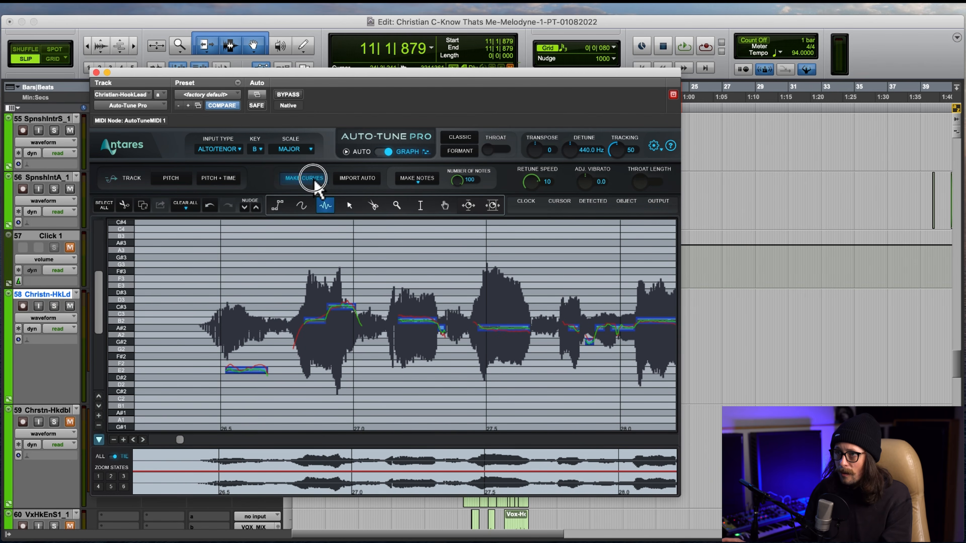
left_click(431, 184)
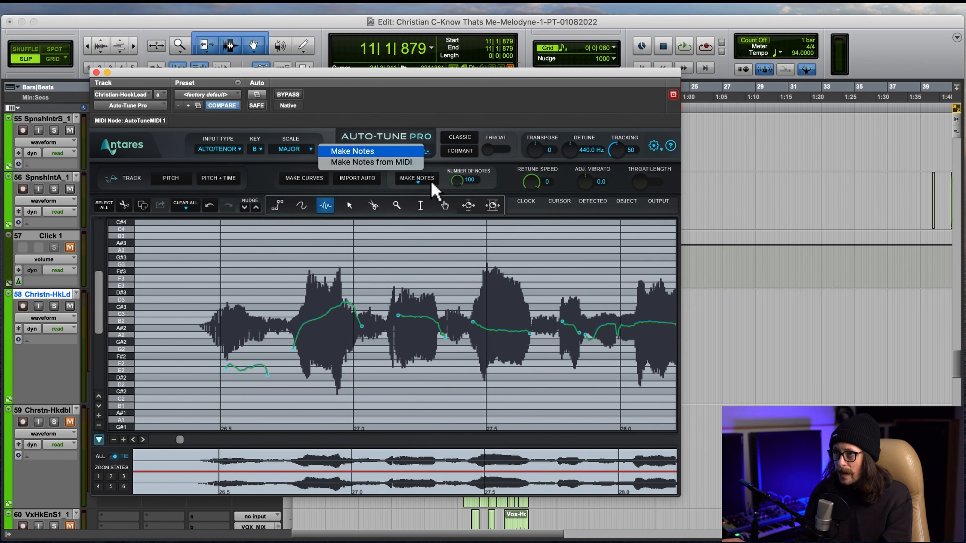
left_click(374, 152)
Audition the pitches of the first notes on E2, B2 and C#3 in the graph
left_click(305, 342)
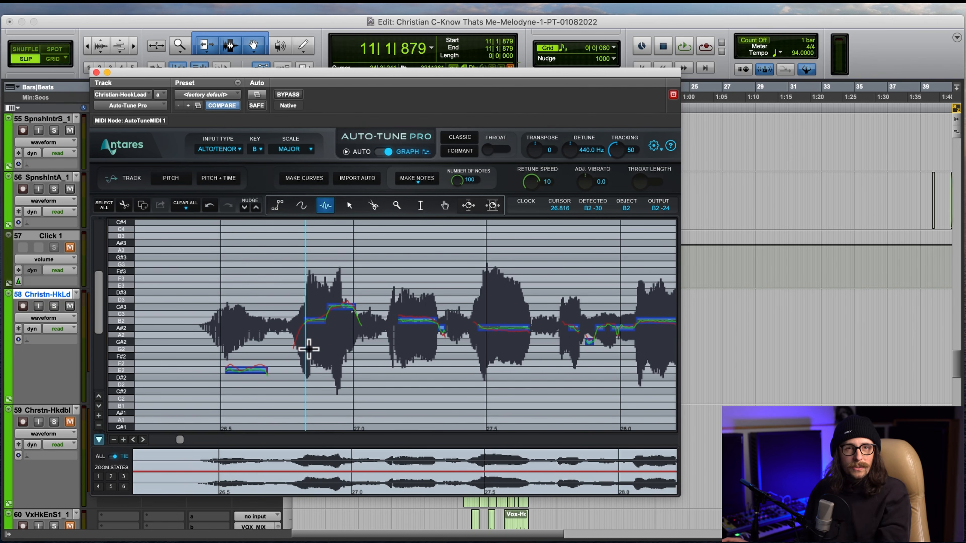
left_click(243, 369)
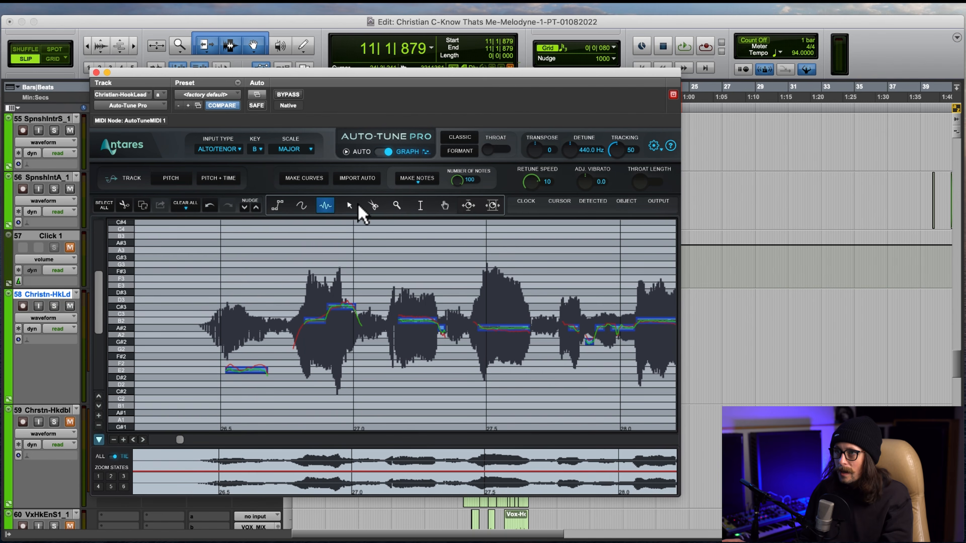
left_click(349, 206)
left_click(246, 370)
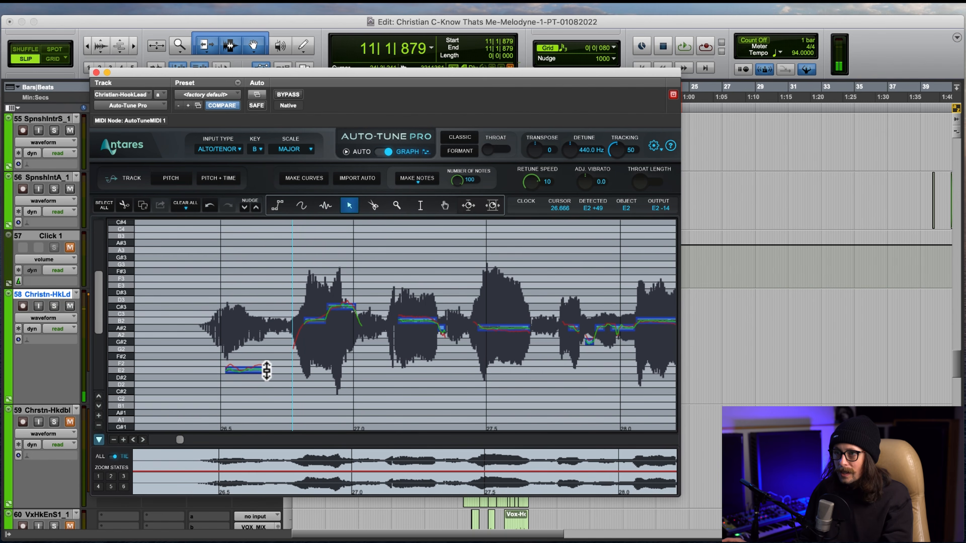
left_click(315, 321)
left_click(334, 309)
left_click(324, 322)
left_click(313, 322)
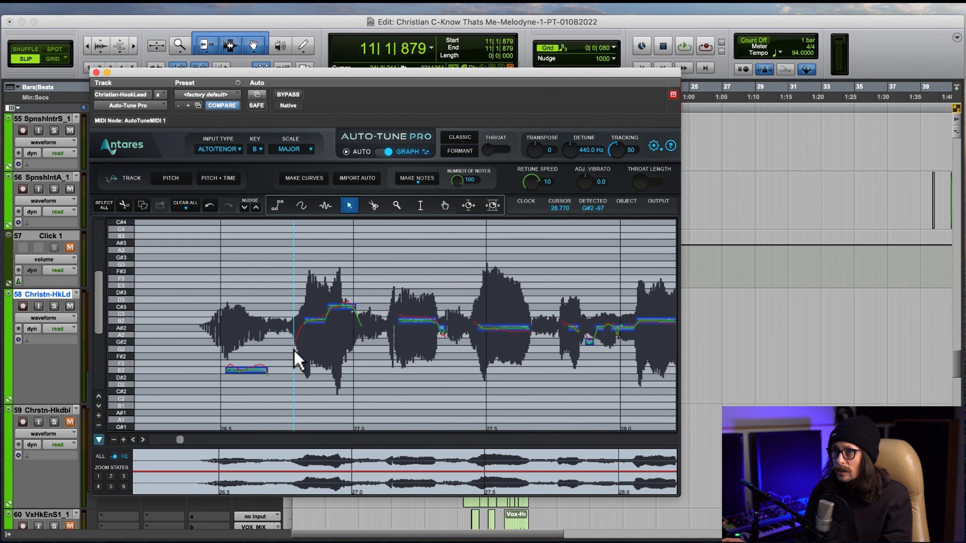
Select only the first note on E2 and set its retune speed to 0
left_click(220, 397)
left_click(313, 320)
left_click(242, 389)
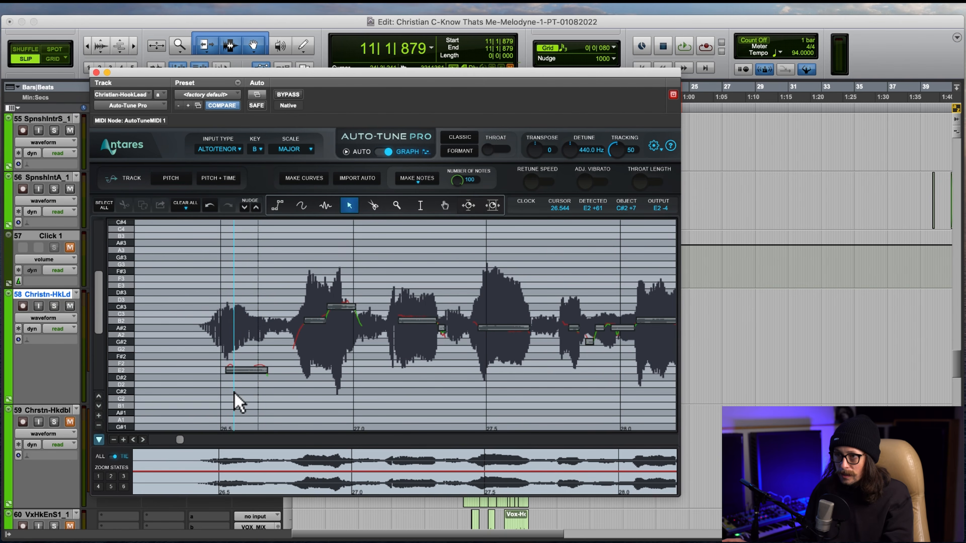
left_click(265, 372)
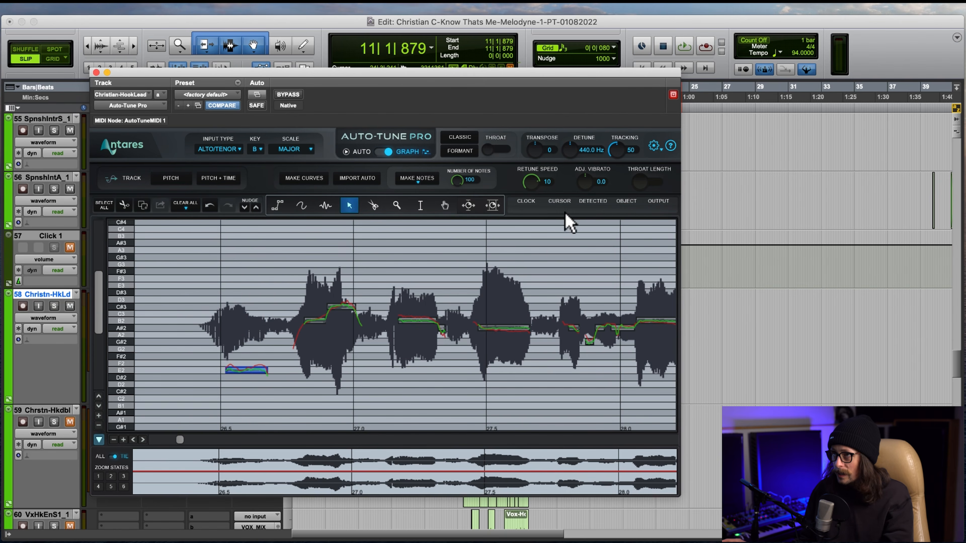
left_click_drag(531, 182, 541, 155)
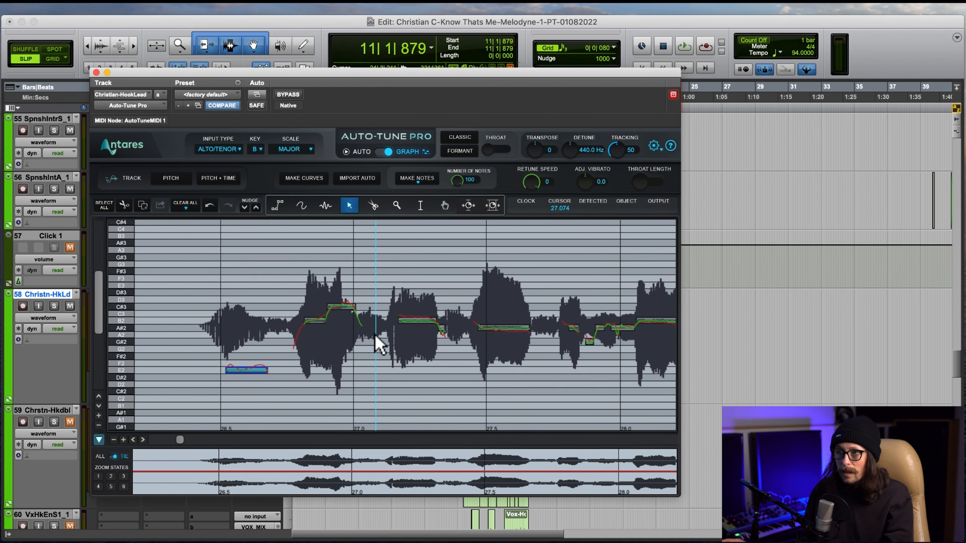
Set the retune speed of the A#2 note near 27.5 to 63
left_click(510, 341)
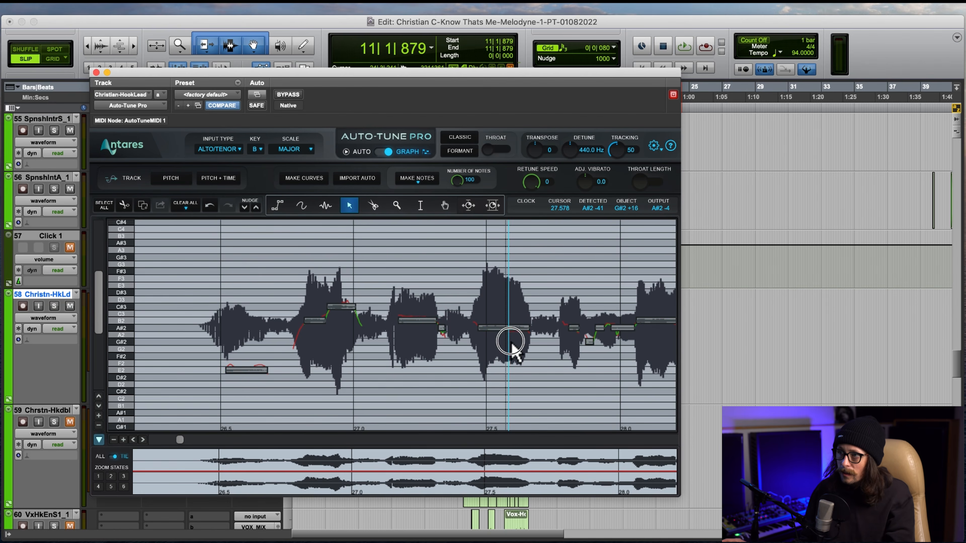
left_click(517, 328)
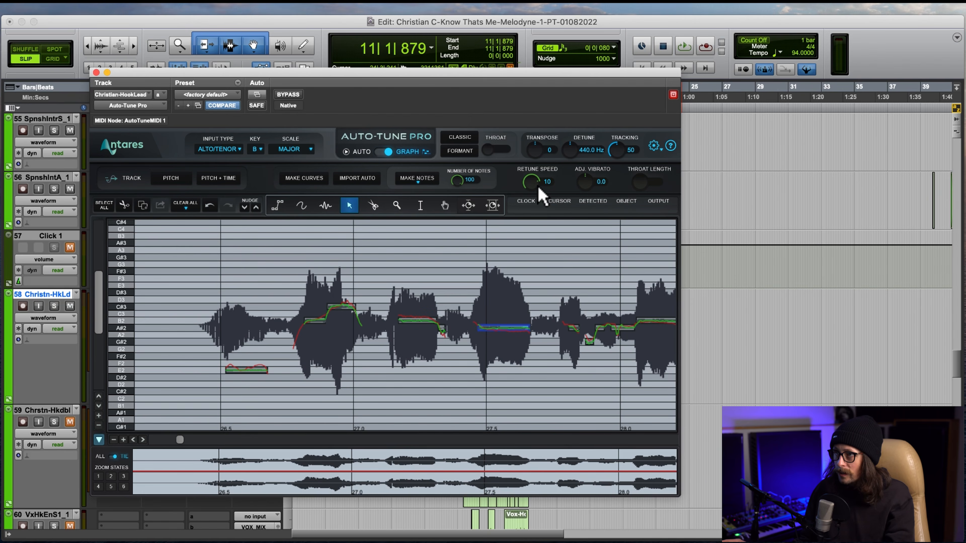
left_click_drag(530, 192, 526, 220)
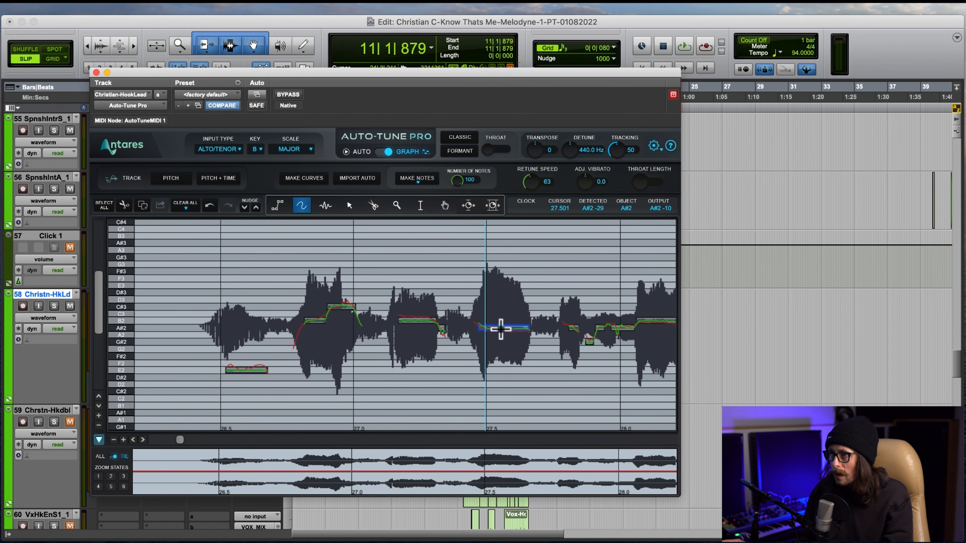
Try a freehand pitch curve over the second half of the A#2 note near 27.5 and play the line back
left_click_drag(498, 328, 531, 323)
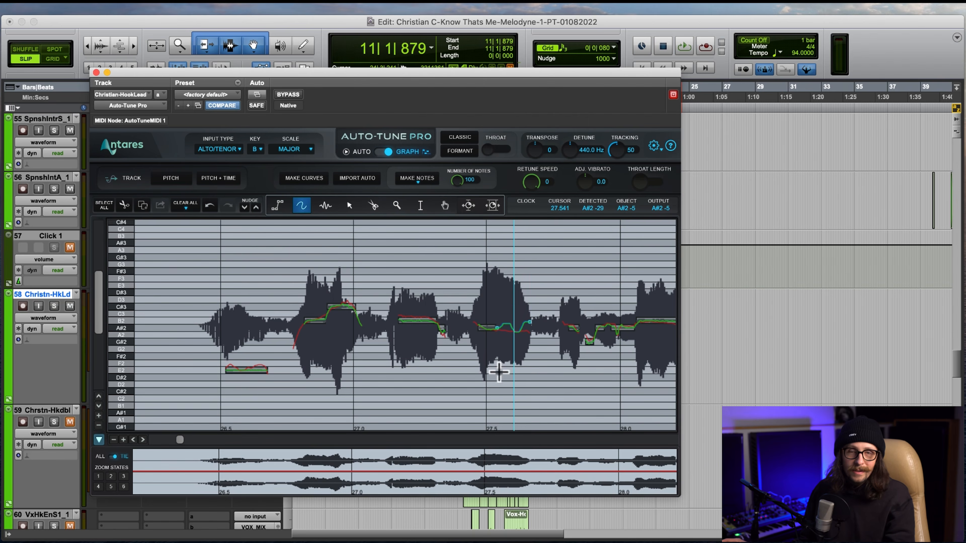
left_click(839, 239)
key("space")
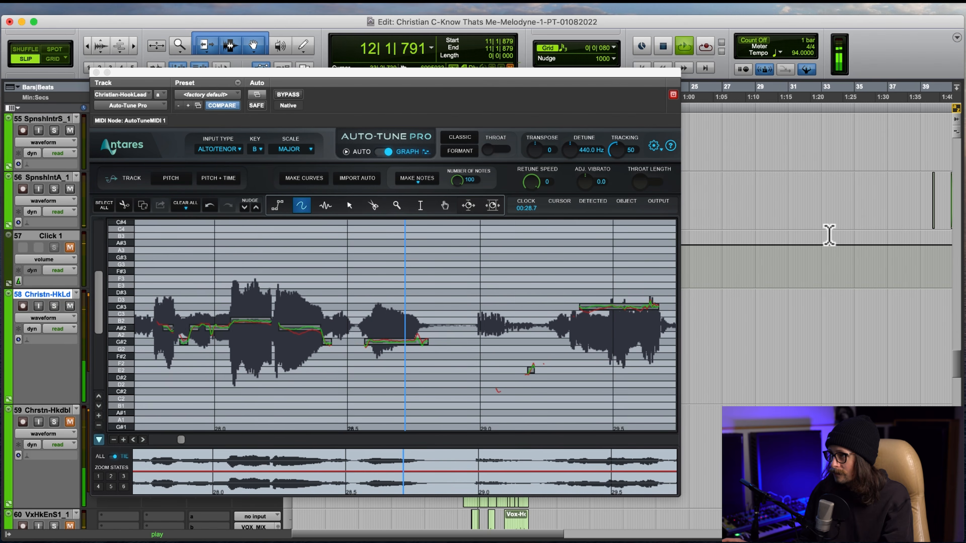
key("space")
scroll(418, 307, "left", 5)
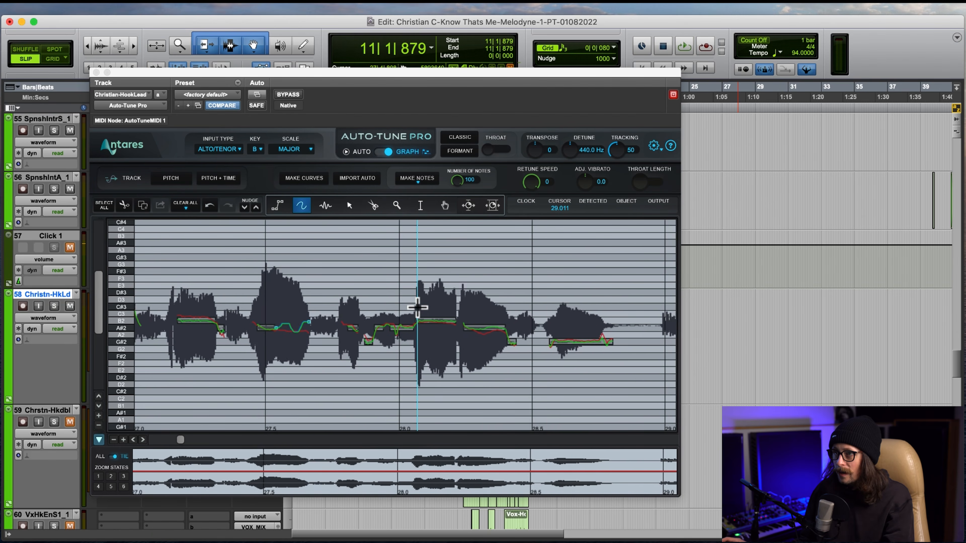
scroll(261, 270, "left", 5)
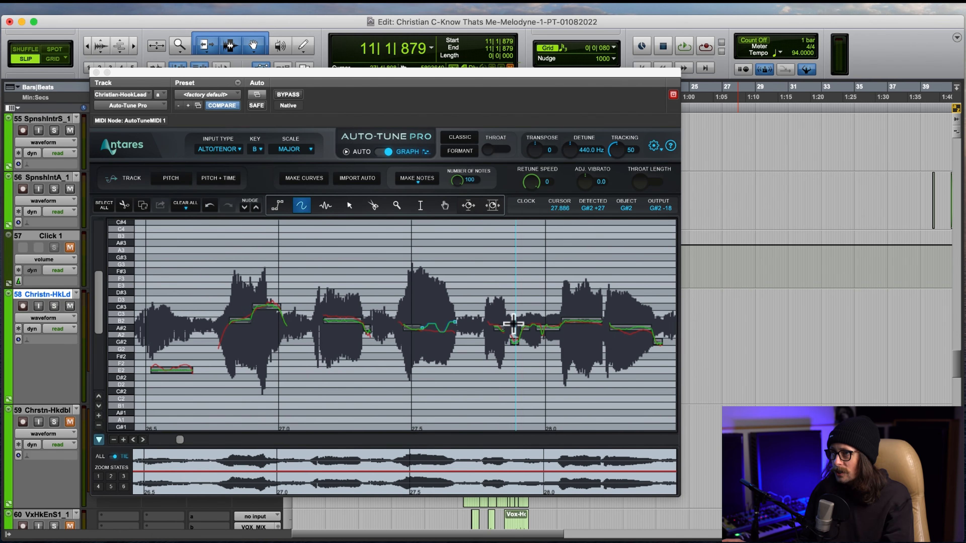
scroll(295, 328, "left", 2)
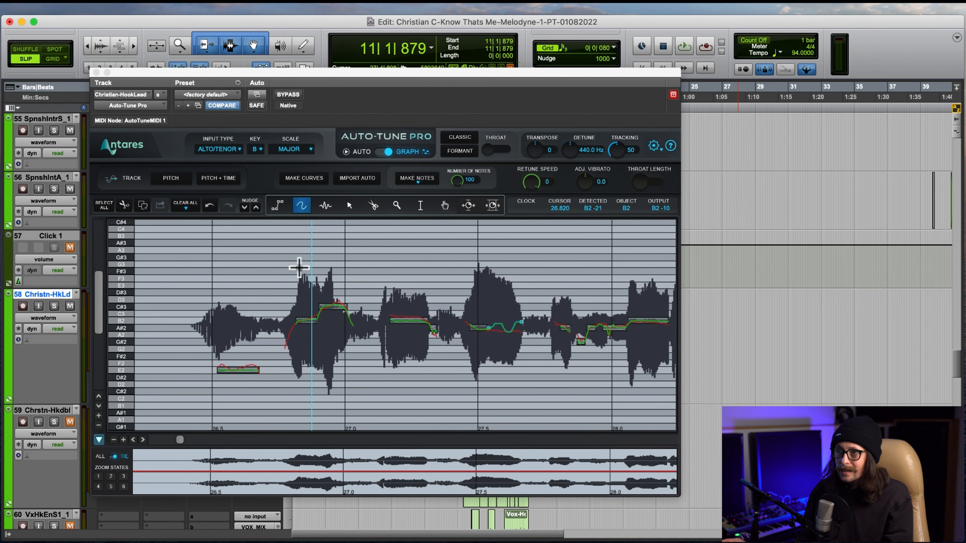
Reduce the Number of Notes setting for the tracked vocal to 36
left_click(349, 205)
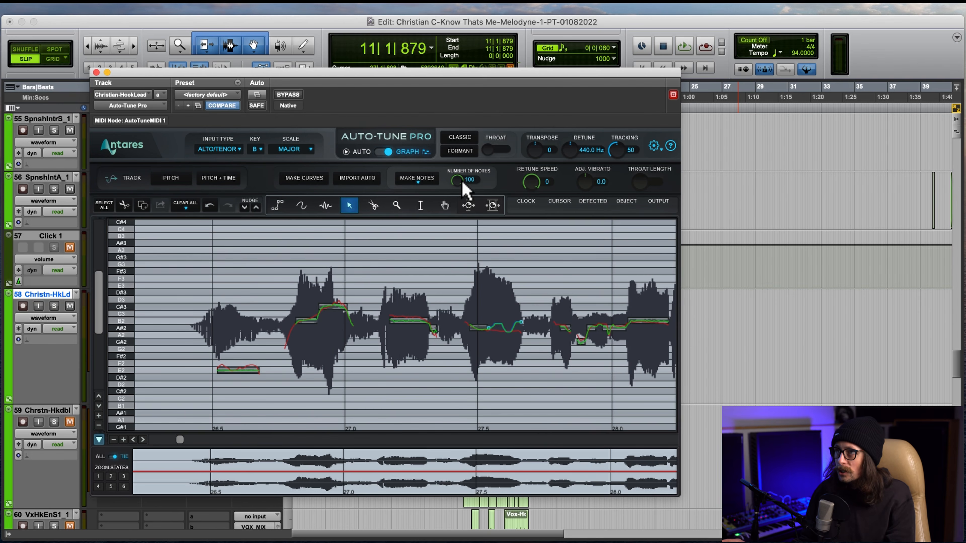
left_click_drag(452, 184, 438, 247)
left_click(368, 283)
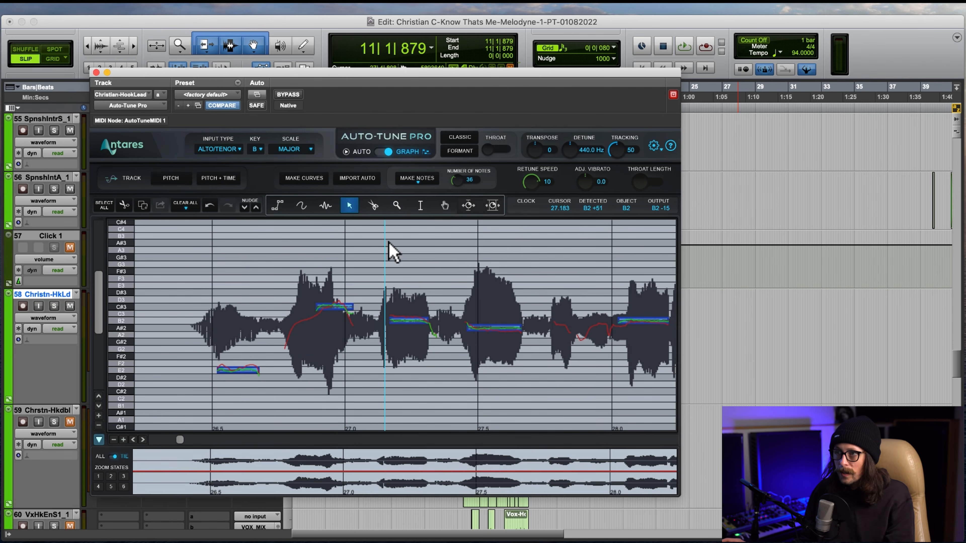
Replace the notes with pitch curves made from the tracked vocal and choose the Line tool
left_click(278, 206)
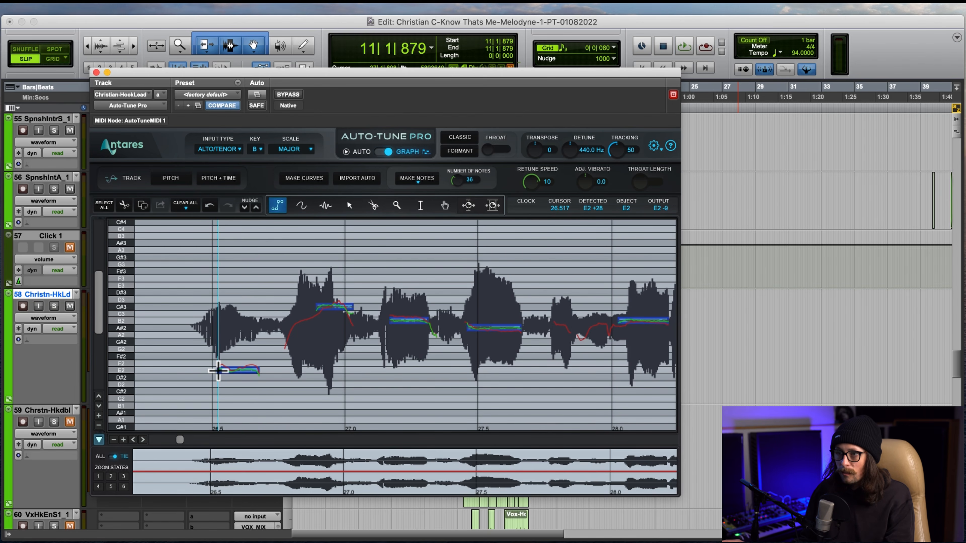
left_click(412, 180)
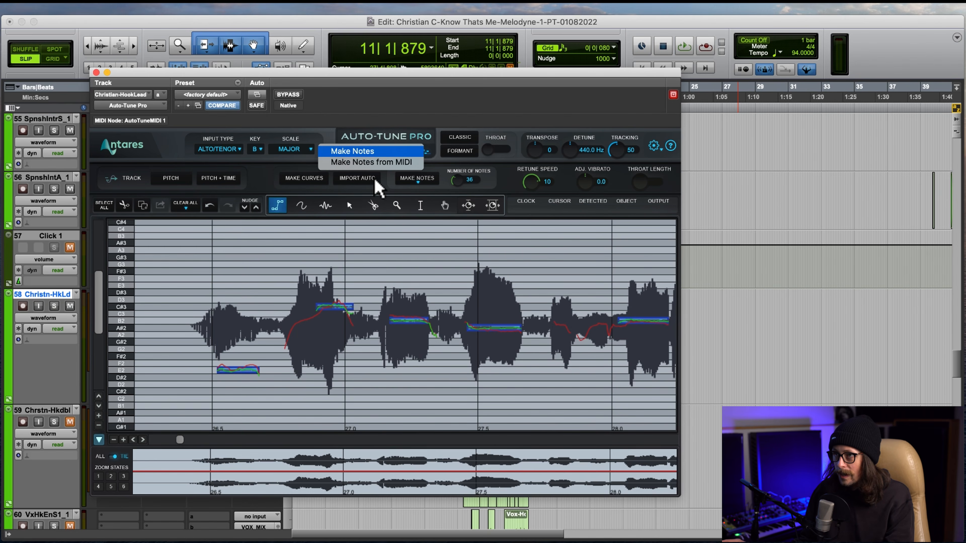
left_click(306, 178)
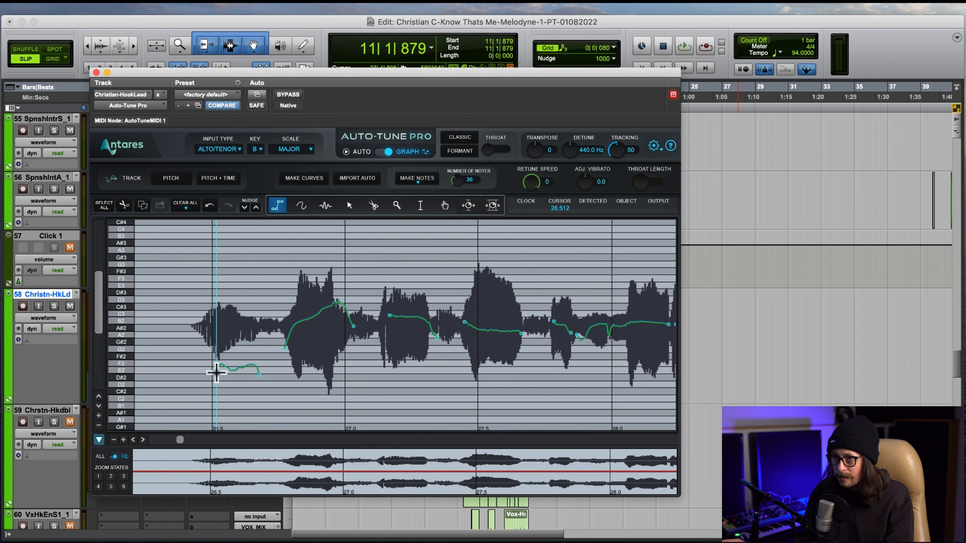
Draw a connected pitch line over the first phrase, flat on E2, rising to B2, and ending on C#3 at about 27.0
left_click(216, 372)
left_click(257, 371)
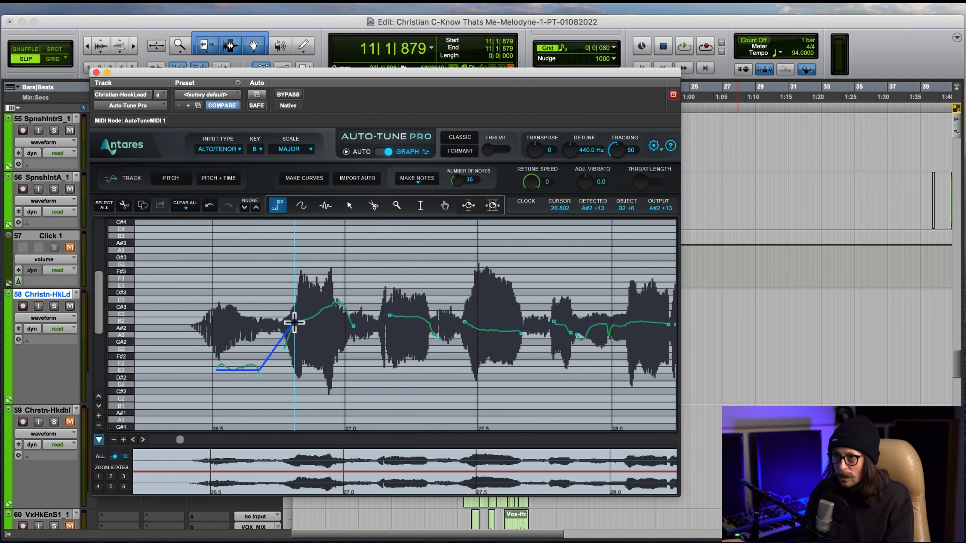
left_click(298, 321)
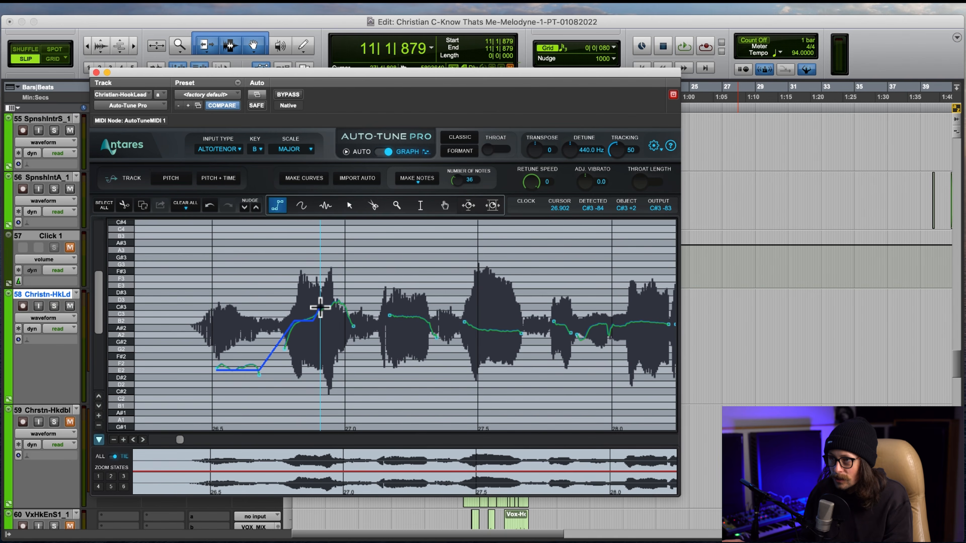
left_click(319, 309)
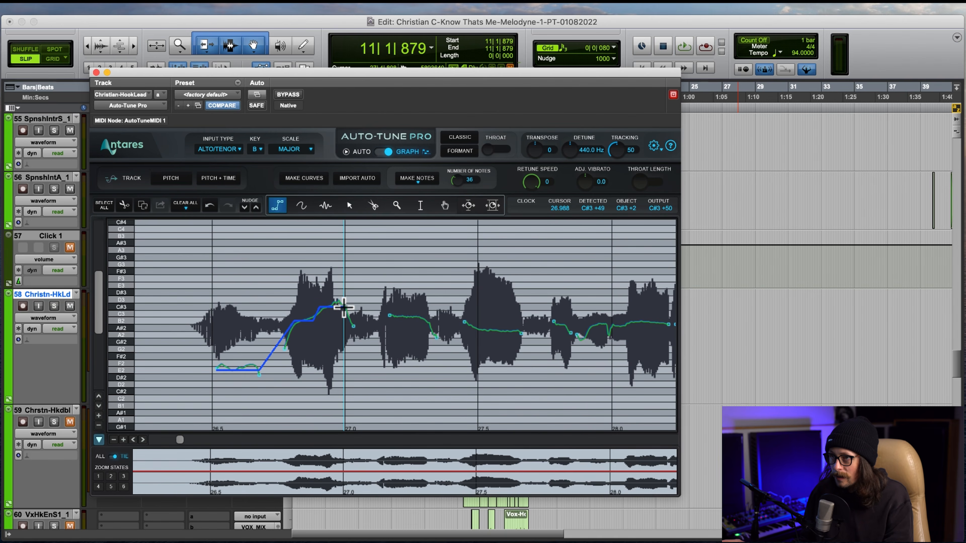
double_click(345, 307)
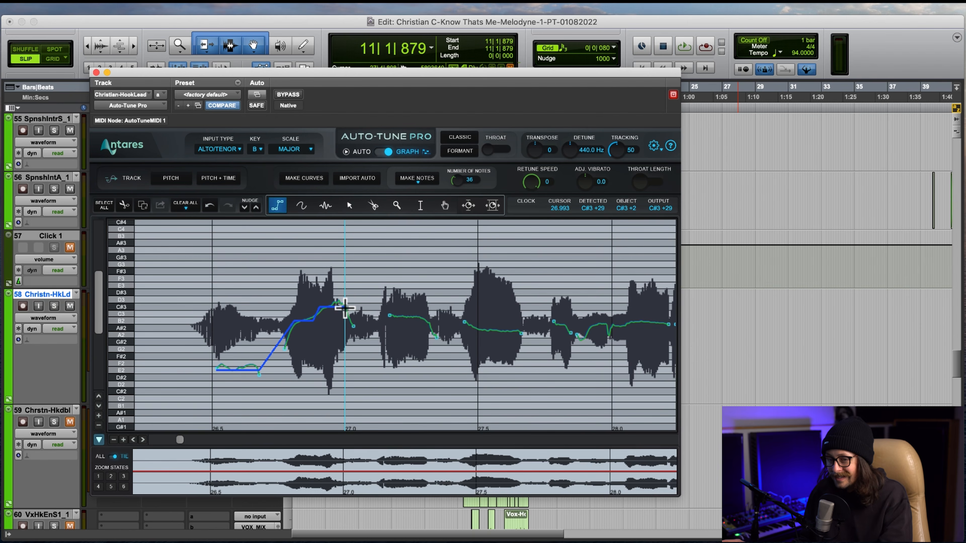
double_click(344, 308)
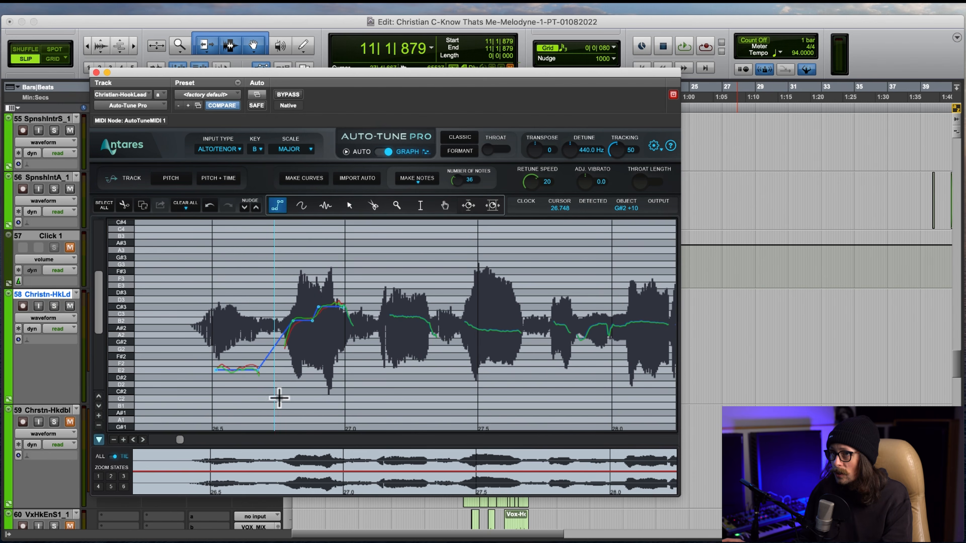
Compare retune speeds of 2 and 19 on the drawn line, playing the phrase, and finish with it set to 195
left_click_drag(530, 182, 534, 156)
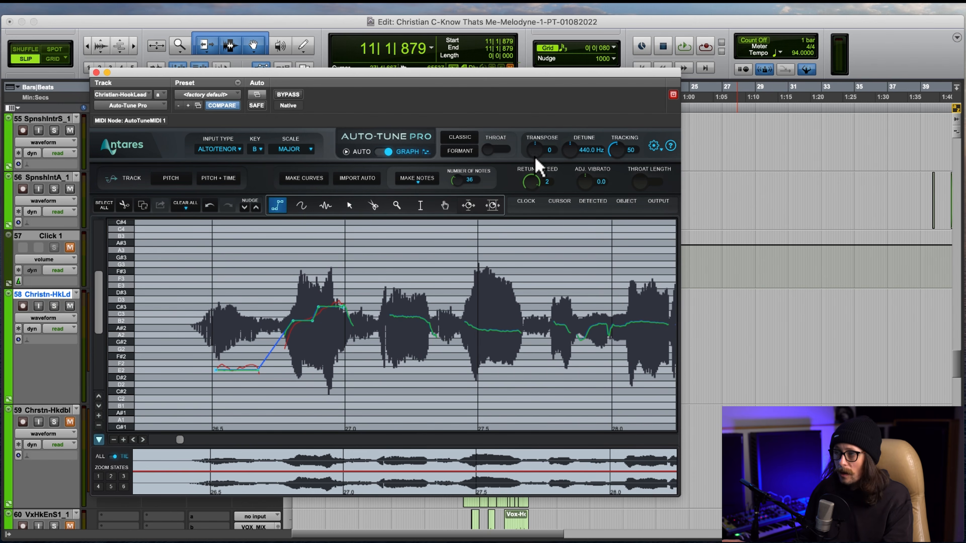
key("space")
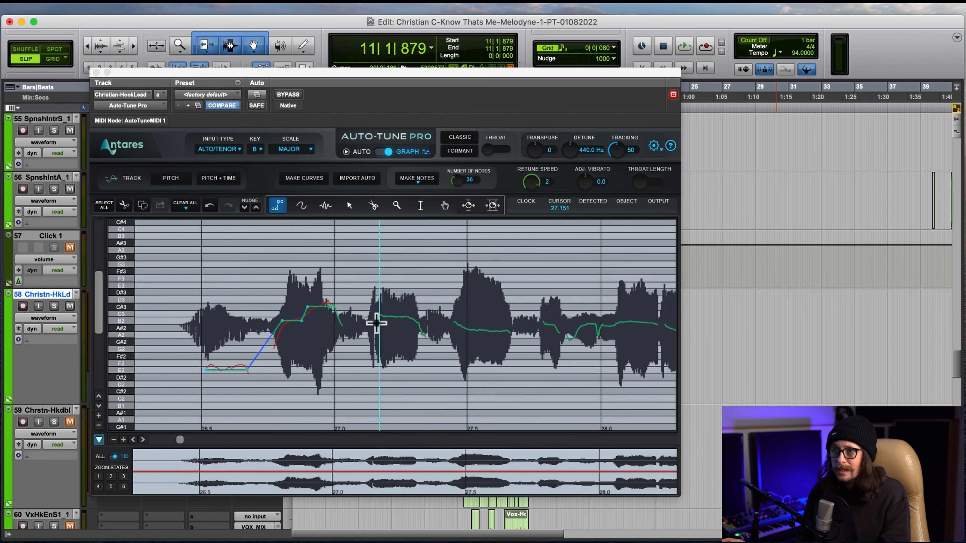
left_click_drag(526, 181, 527, 203)
left_click(349, 205)
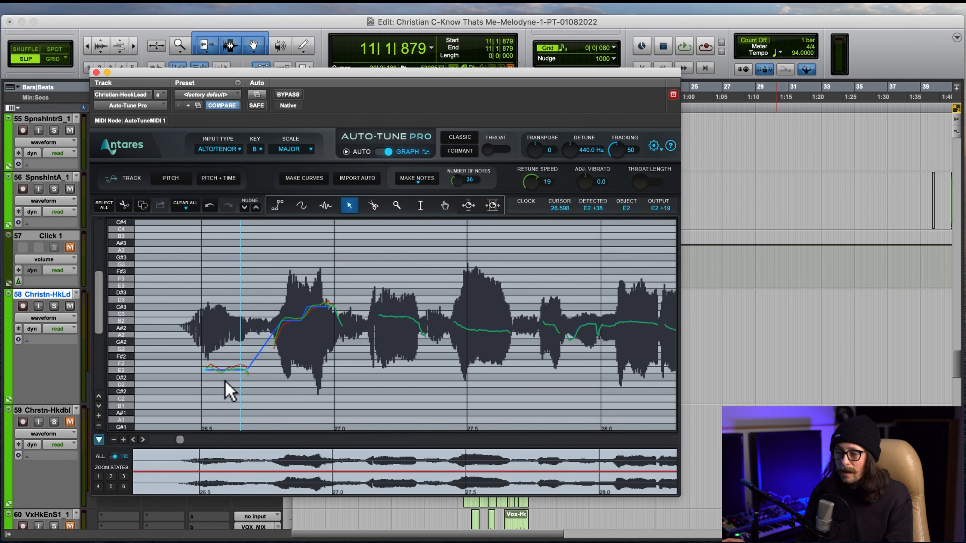
mouse_move(525, 184)
left_mouse_down()
mouse_move(531, 193)
mouse_move(522, 183)
left_mouse_up()
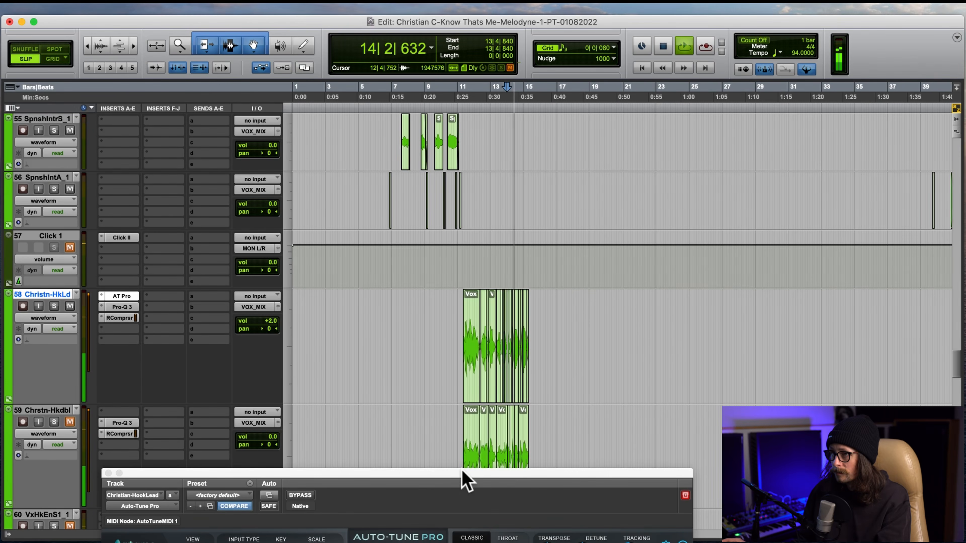
Stop playback, move the Auto-Tune window up into full view, and switch it from Auto to Graph mode
left_click_drag(466, 480, 460, 110)
key("space")
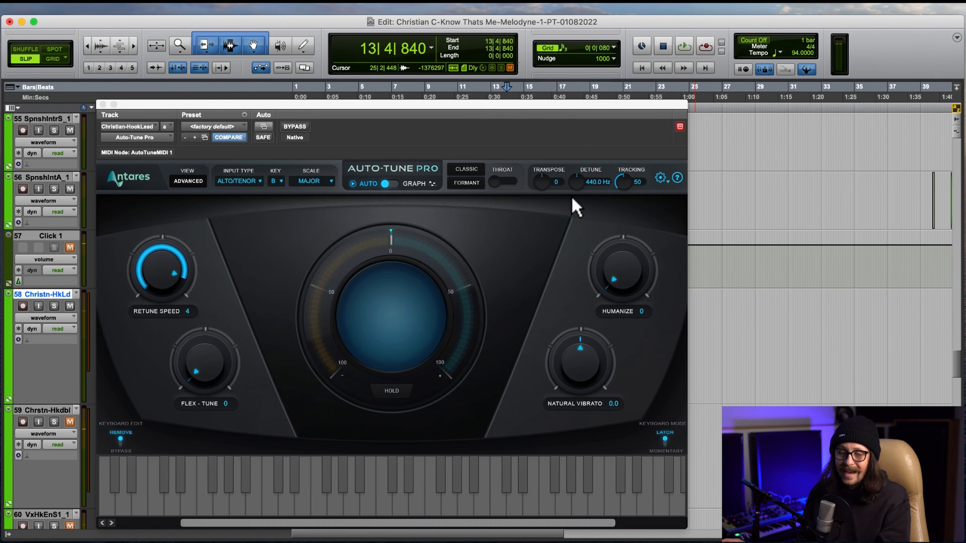
left_click(395, 184)
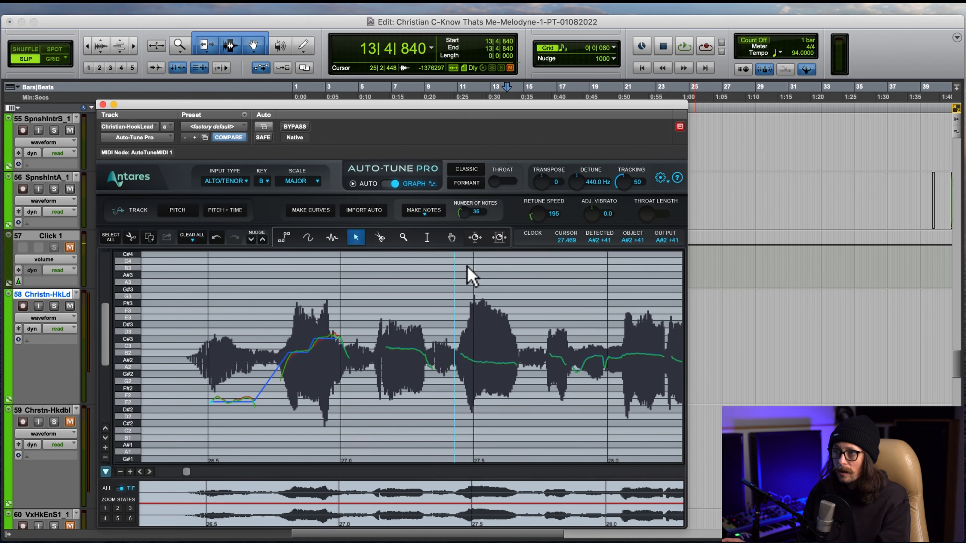
Play the hook from bar 13 and locate the G#2 passage around 35.0 in the graph
left_click(868, 63)
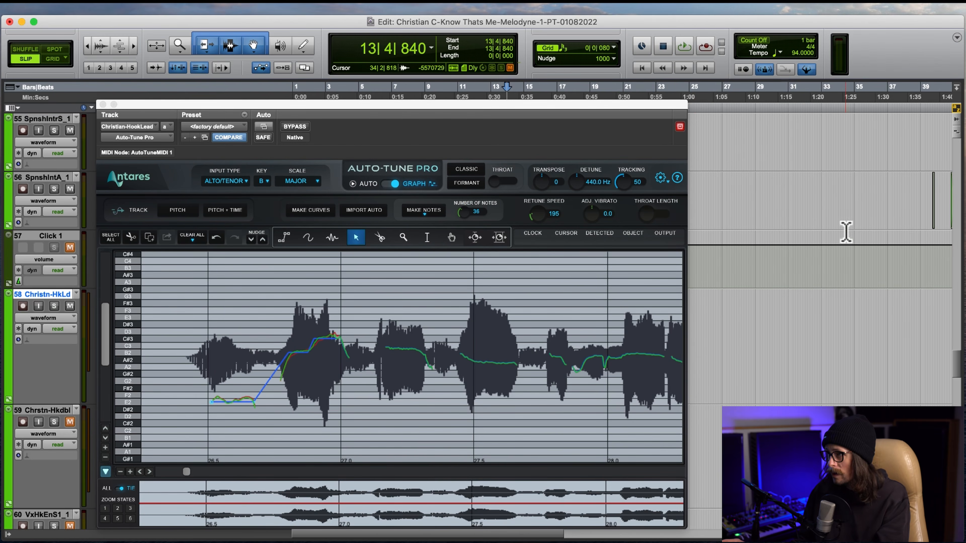
key("space")
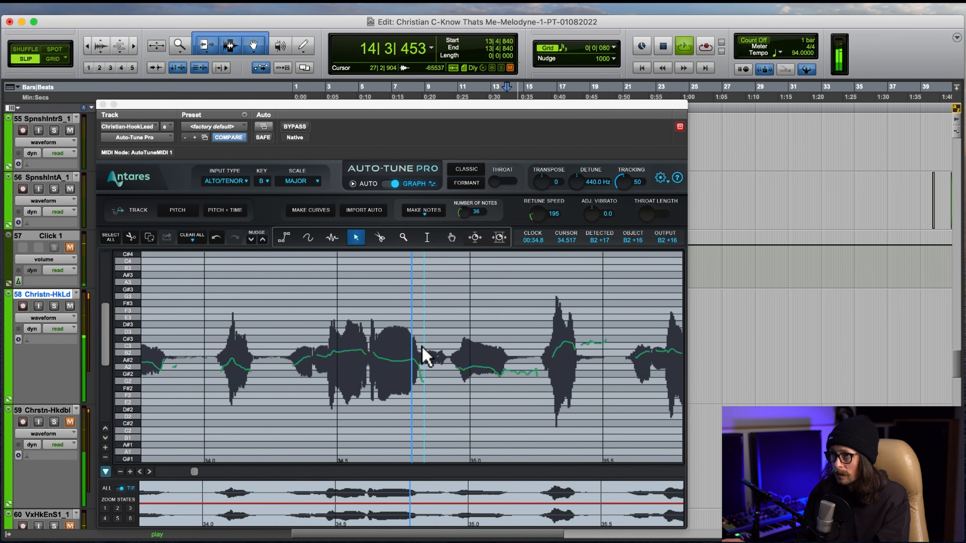
key("space")
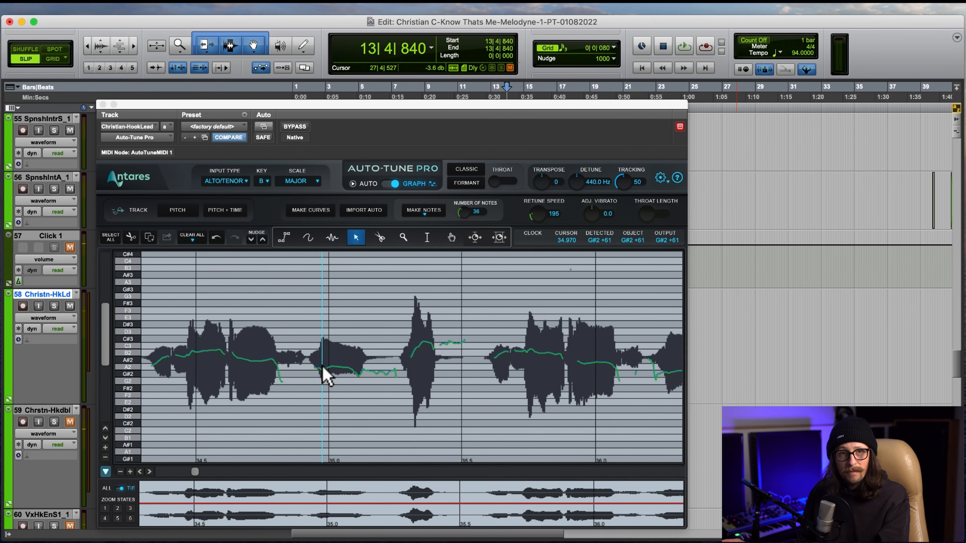
scroll(321, 371, "down", 1)
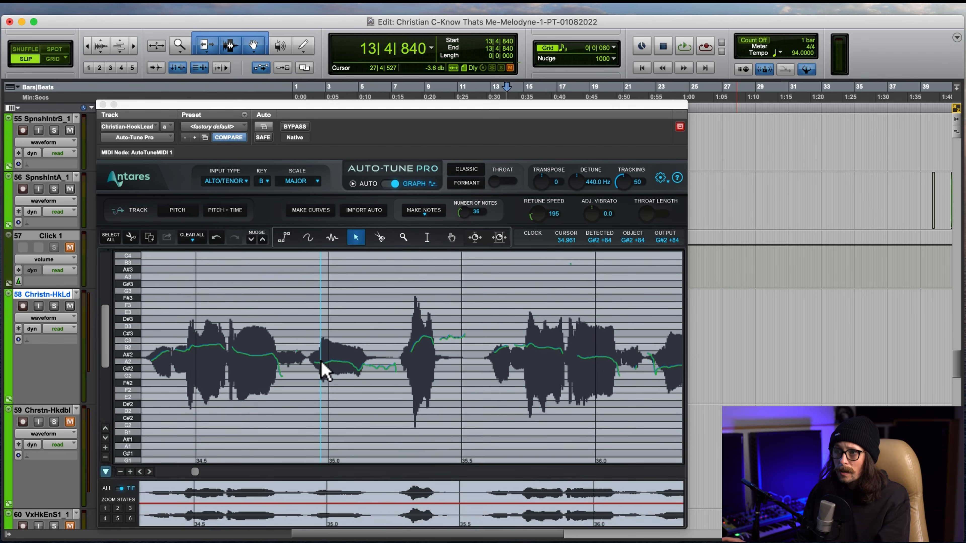
scroll(321, 371, "down", 2)
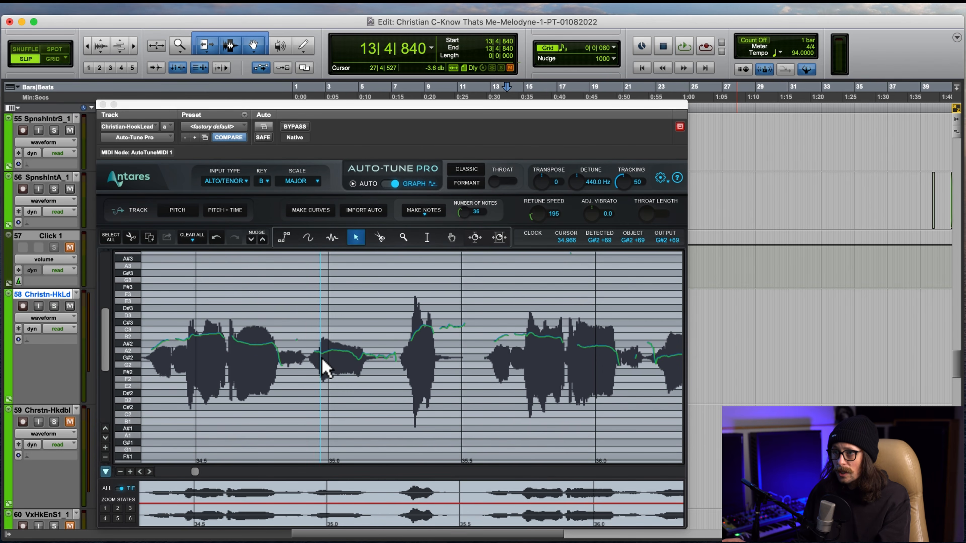
Draw a straight G#2 line from about 34.93 to 35.14 and set its retune speed to 5
left_click(285, 239)
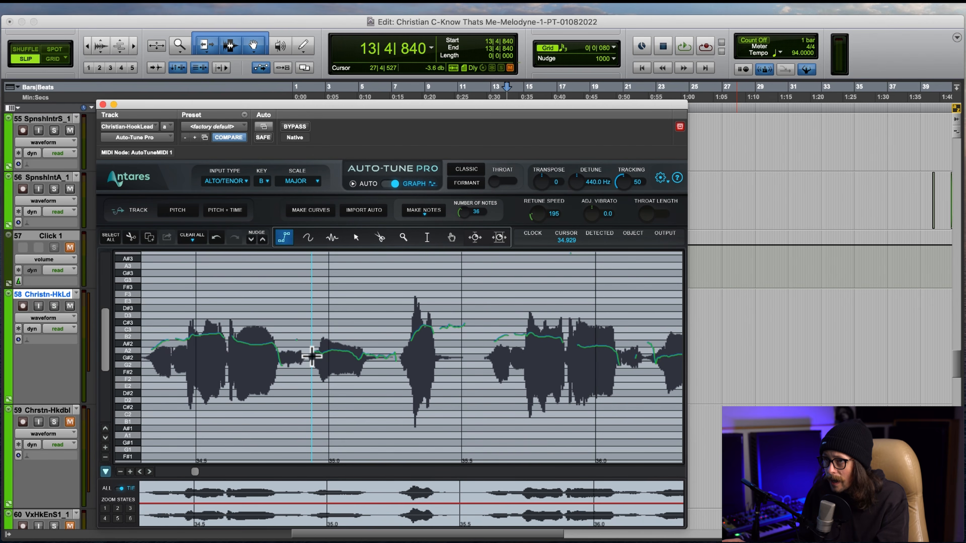
left_click(314, 352)
left_click_drag(314, 352, 362, 357)
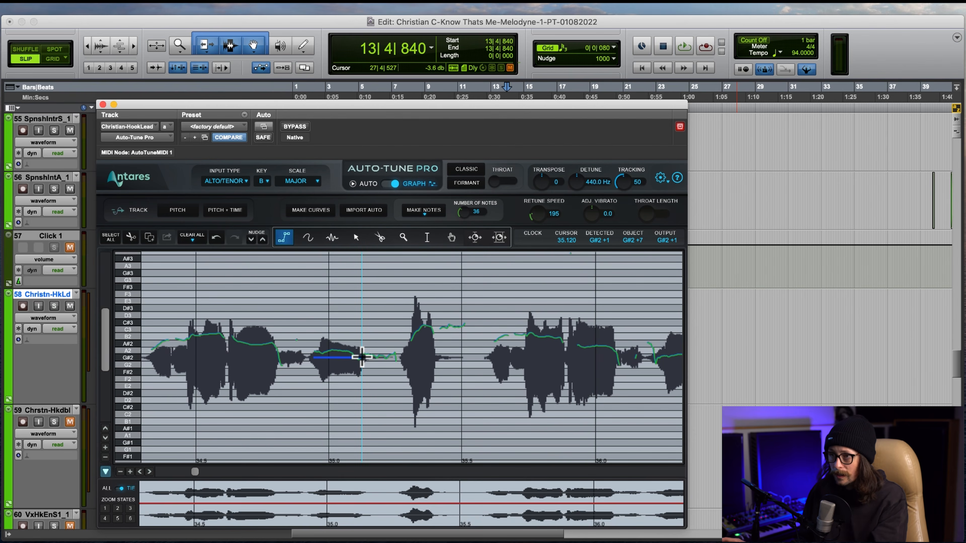
double_click(367, 357)
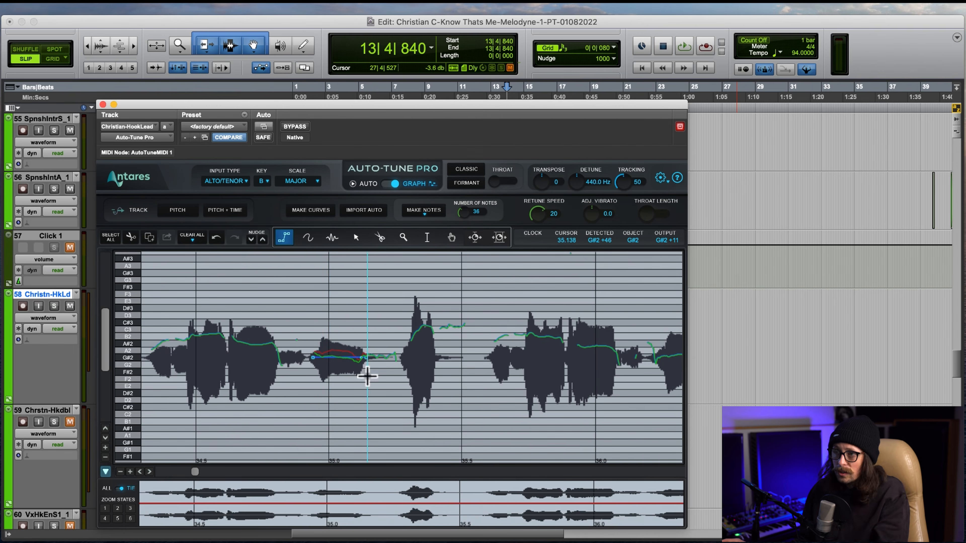
left_click_drag(539, 215, 544, 190)
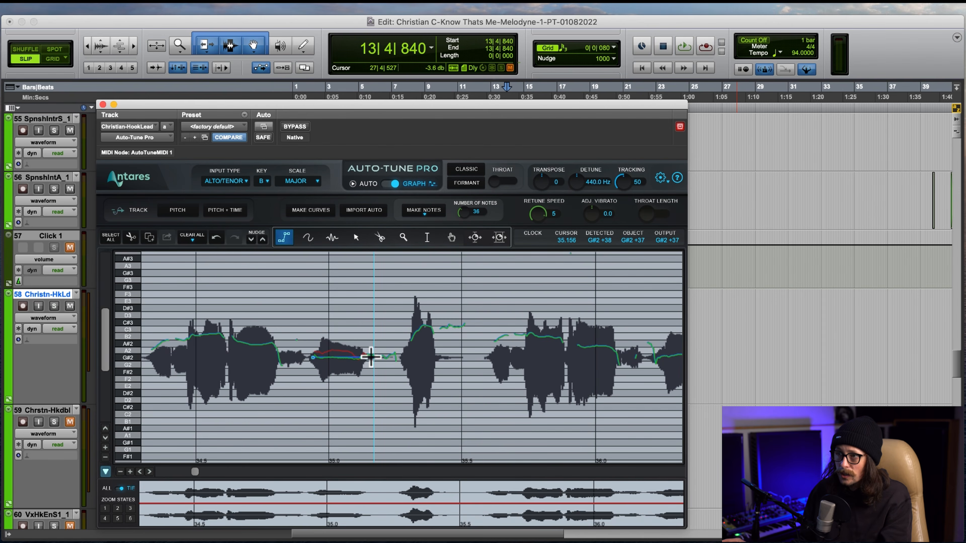
Redraw the G#2 line from about 34.93 to 35.25 so it spans the whole passage, with a retune speed of 2
mouse_move(312, 358)
left_mouse_down()
mouse_move(391, 352)
mouse_move(381, 359)
left_mouse_up()
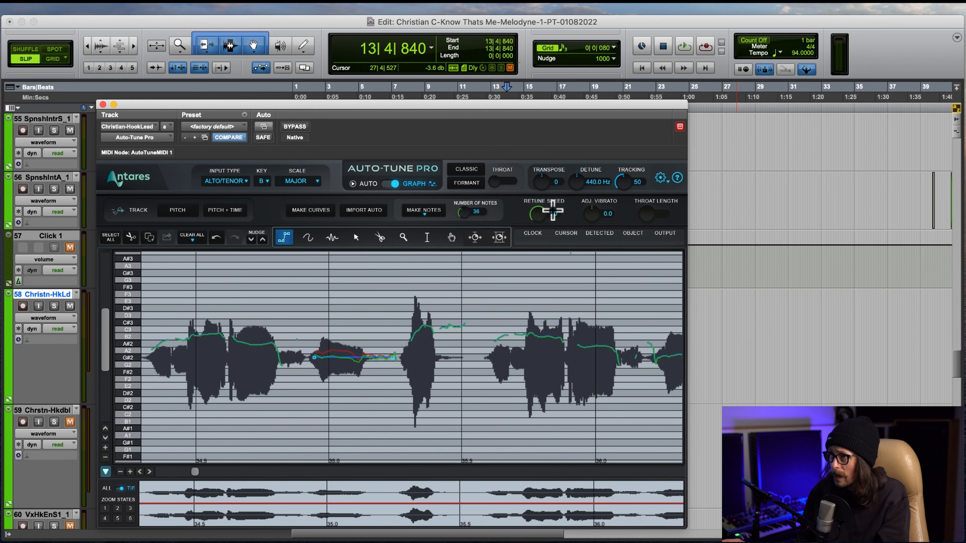
left_click(543, 202)
left_click_drag(544, 201, 547, 195)
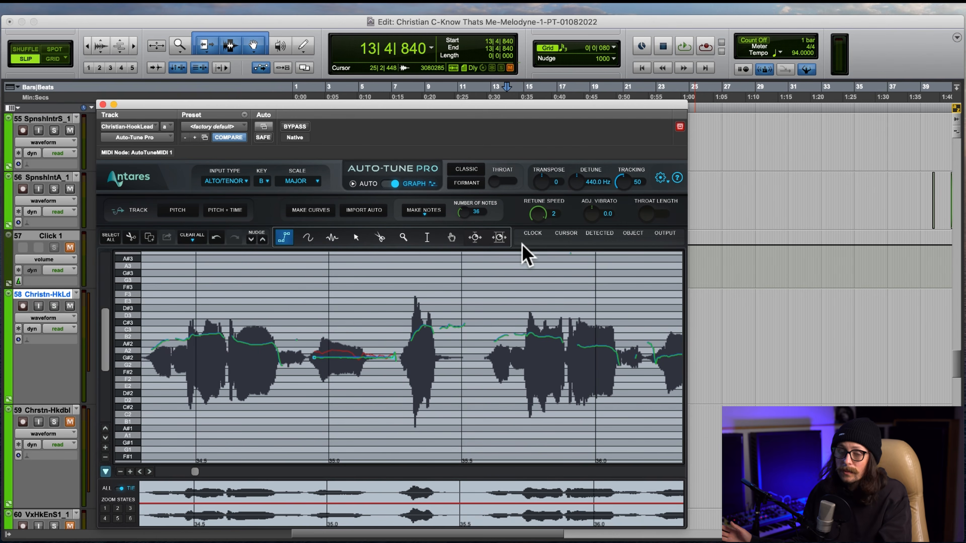
Play the hook from bar 13 again to hear the corrected G#2 passage around 35.0
key("super+Tab")
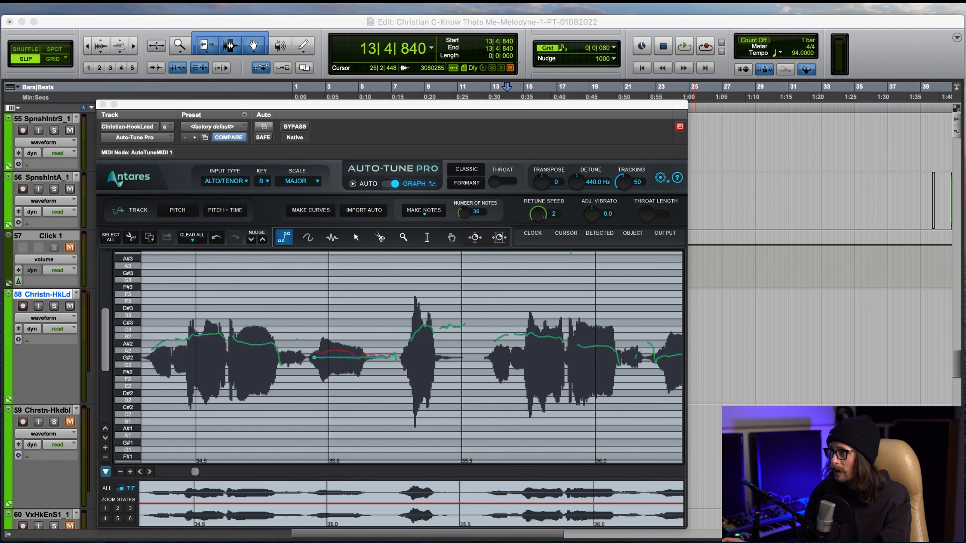
left_click(685, 48)
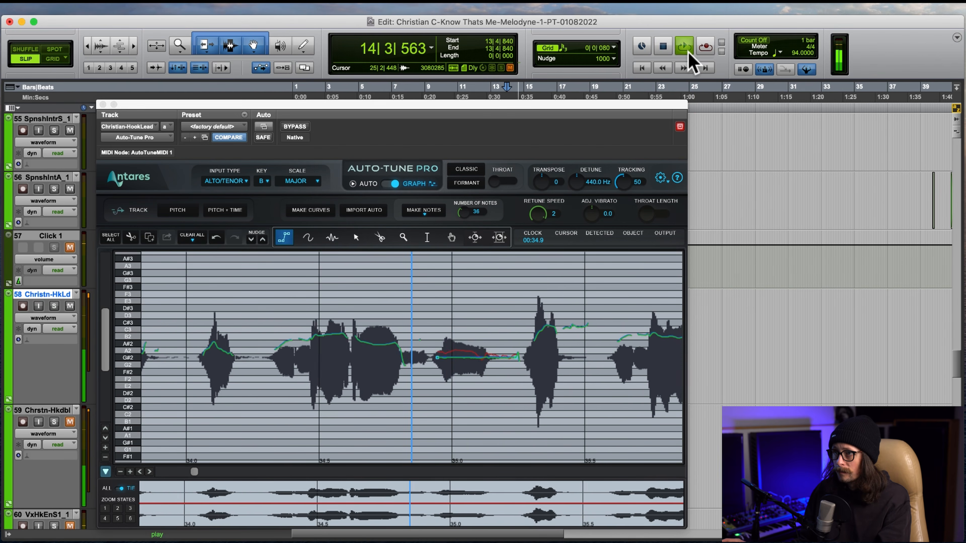
key("space")
key("space")
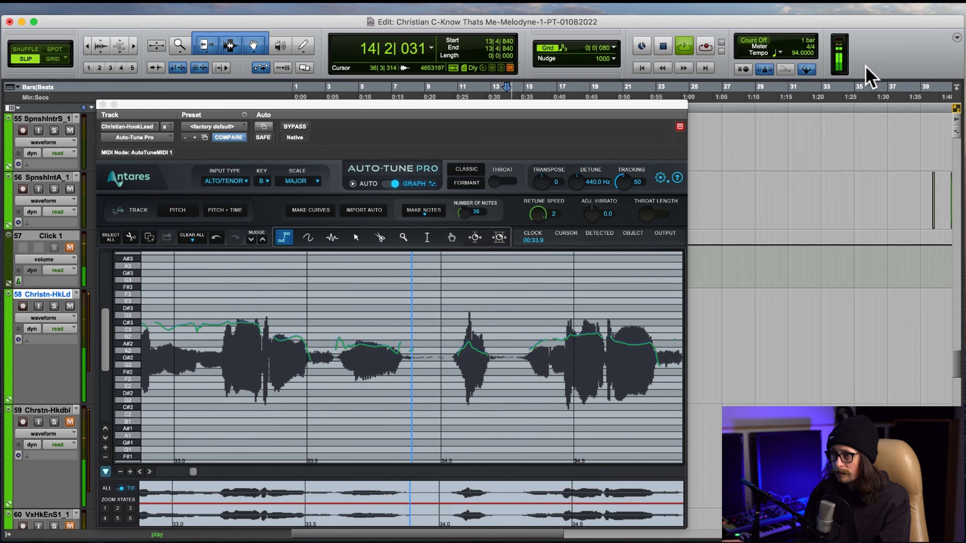